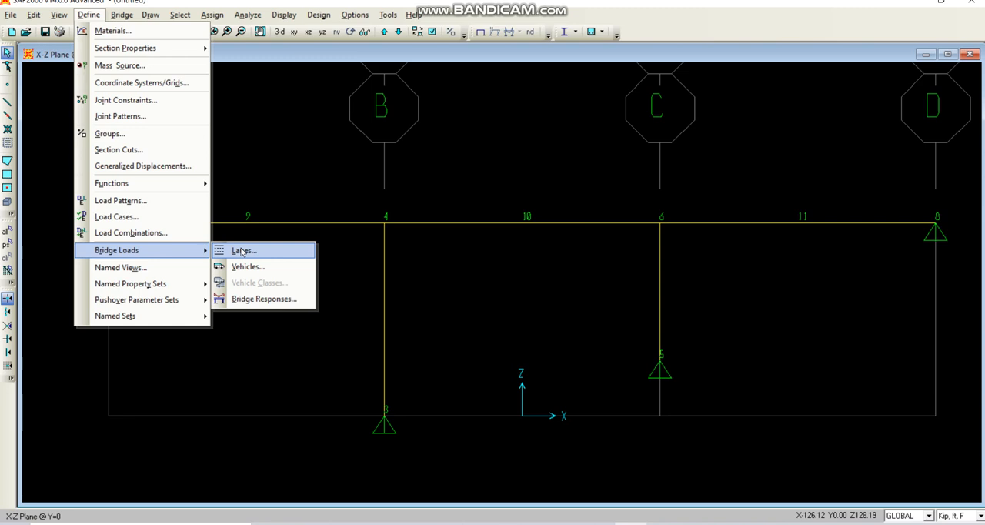
pyautogui.click(243, 253)
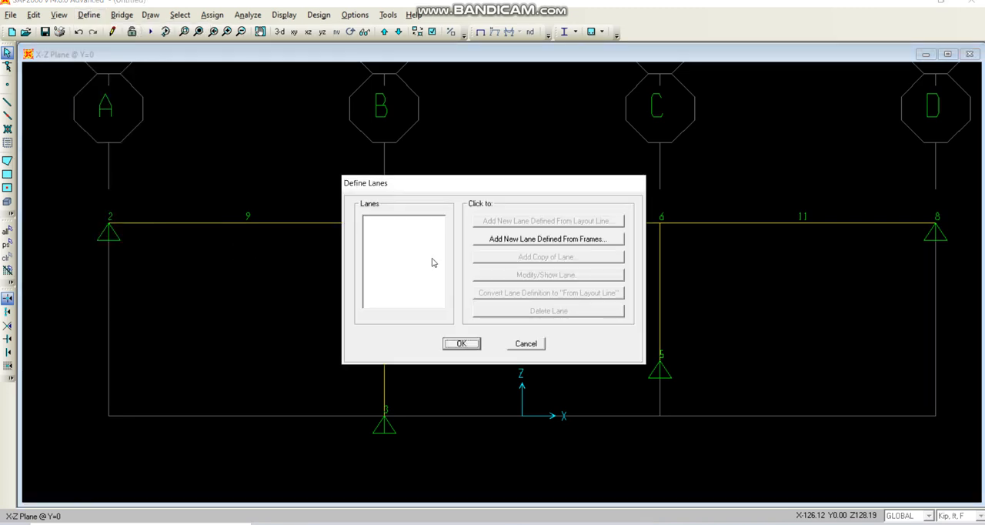
pyautogui.click(520, 240)
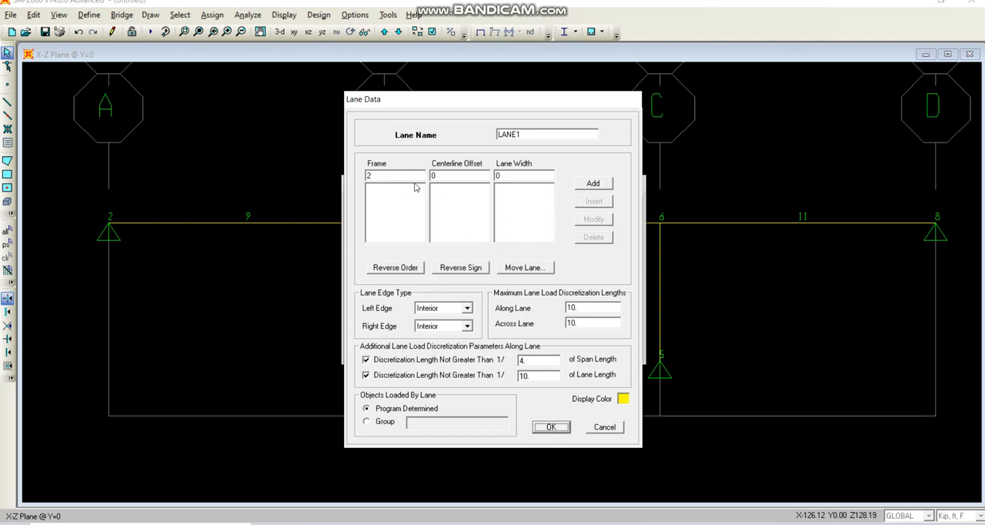
pyautogui.doubleClick(376, 176)
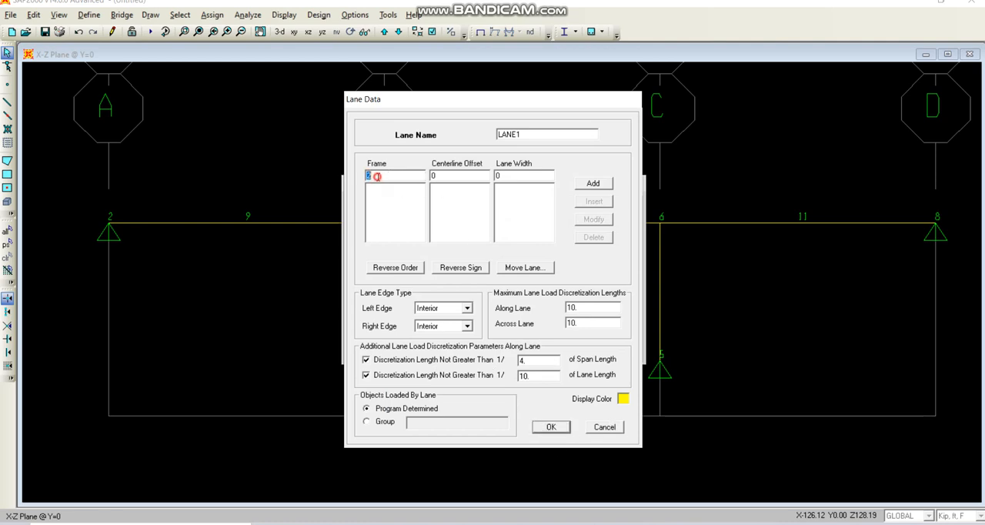
pyautogui.click(608, 428)
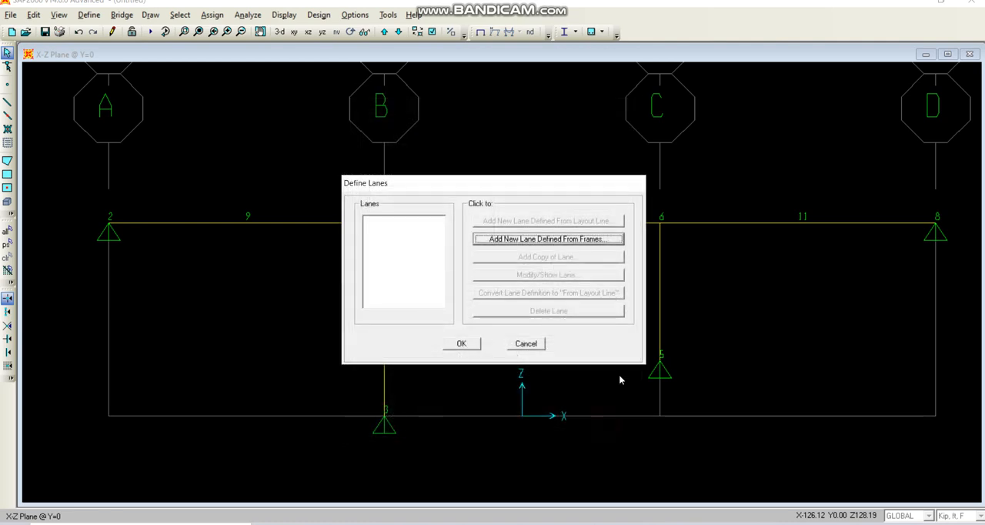
pyautogui.click(530, 344)
# Show the frame labels and hide the joint labels in the active X-Z view.
pyautogui.click(432, 32)
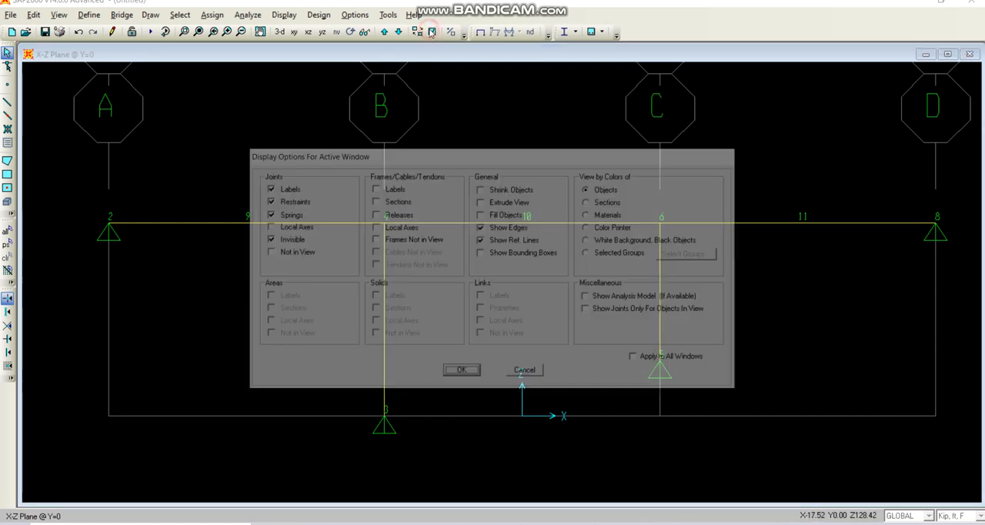
pyautogui.click(375, 188)
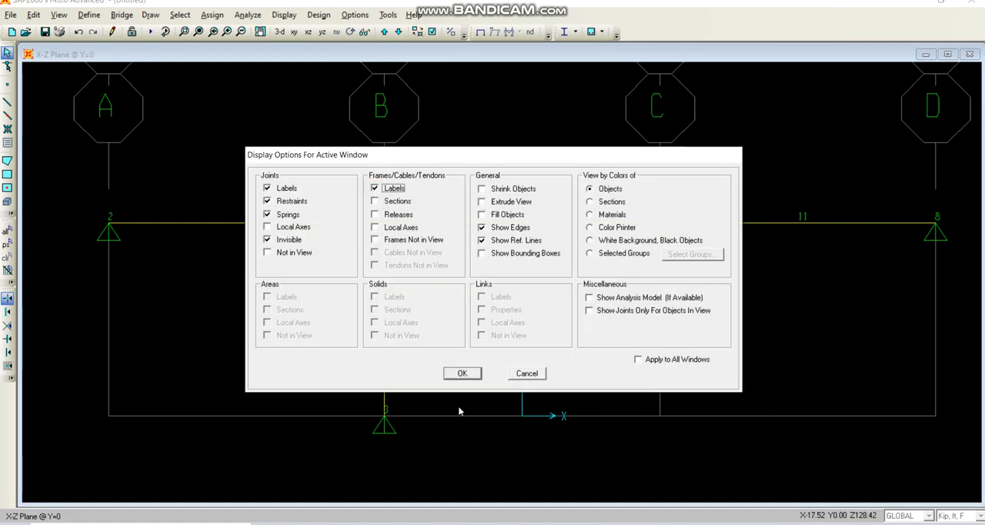
pyautogui.click(268, 188)
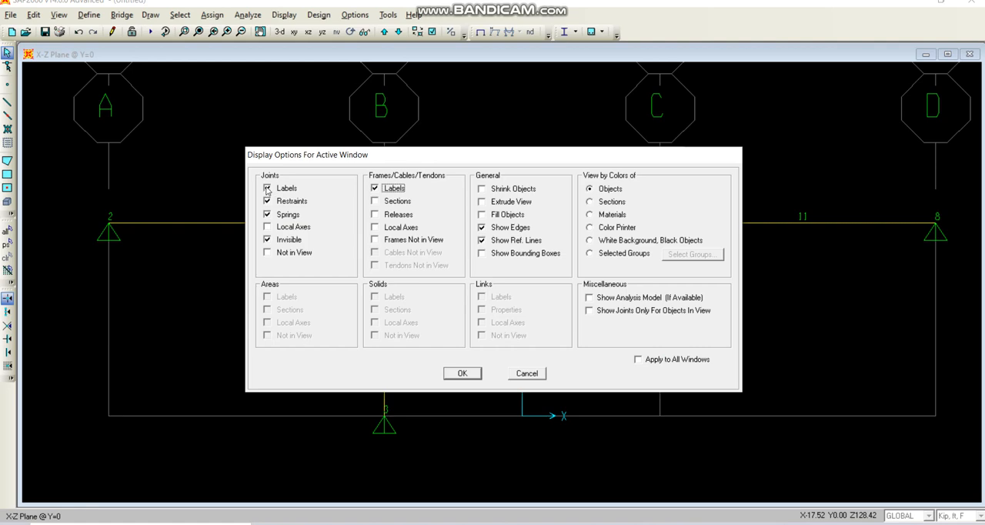
pyautogui.click(463, 373)
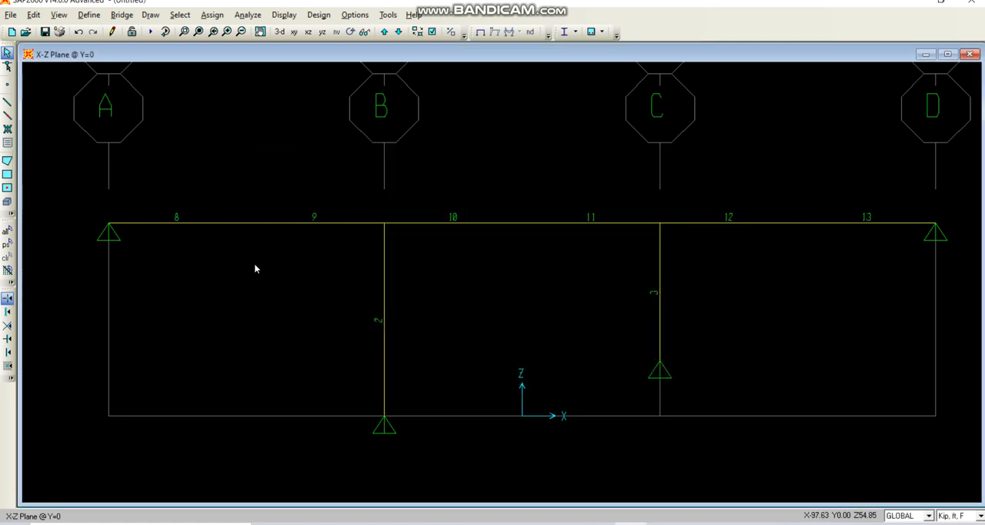
pyautogui.click(184, 224)
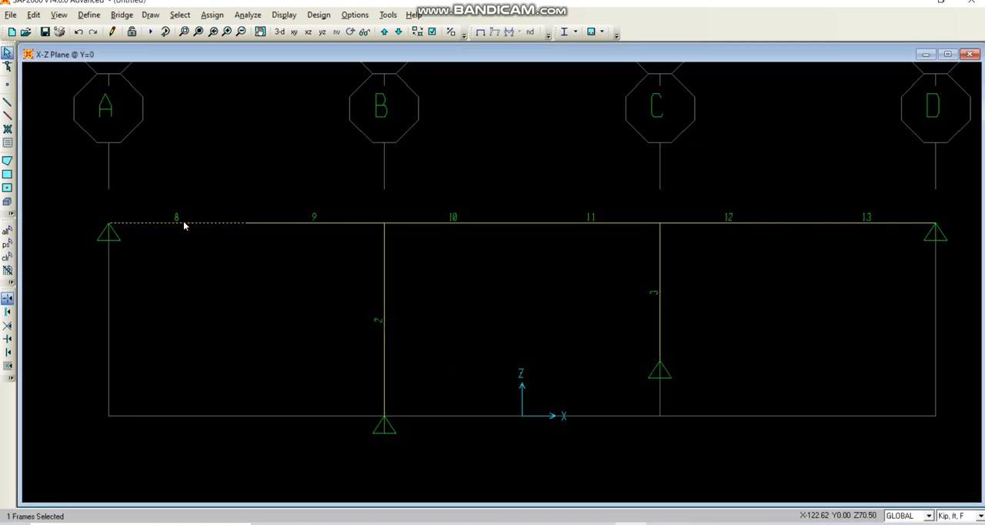
pyautogui.click(184, 224)
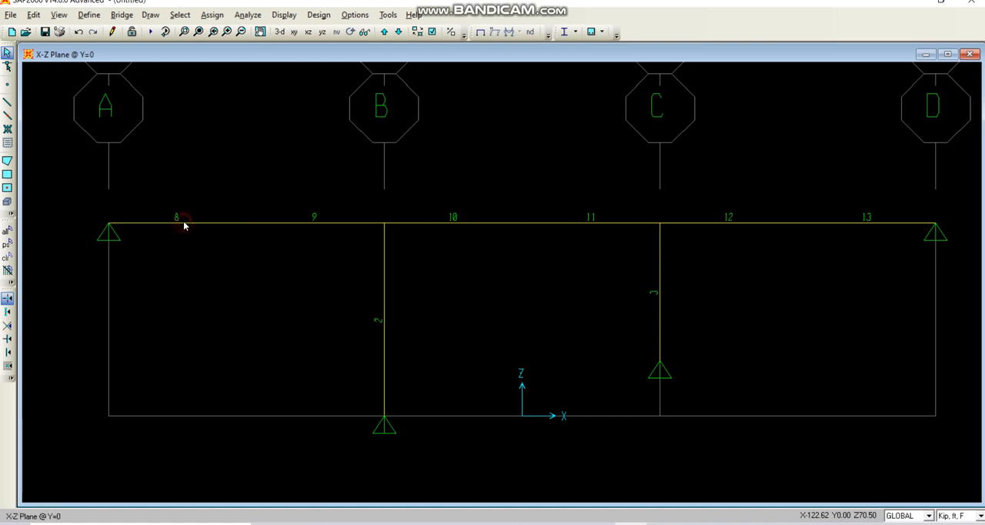
pyautogui.click(312, 224)
pyautogui.click(312, 224)
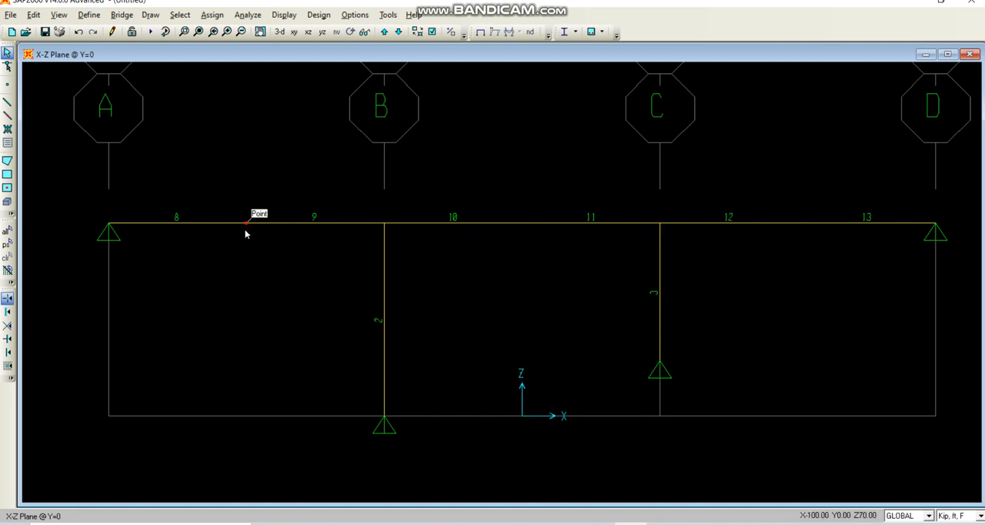
# Start a new bridge lane defined from frames and enter 8 as its first frame.
pyautogui.click(90, 15)
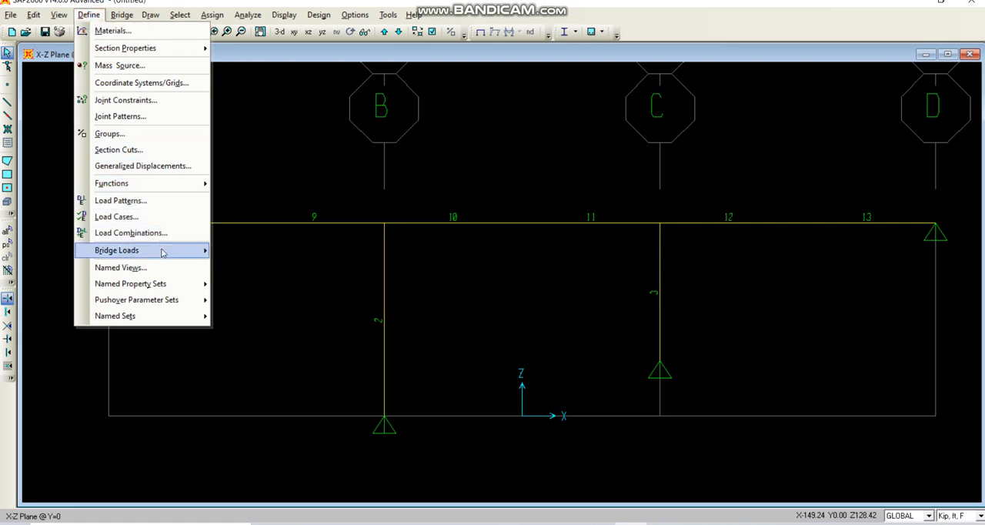
pyautogui.moveTo(166, 253)
pyautogui.click(243, 251)
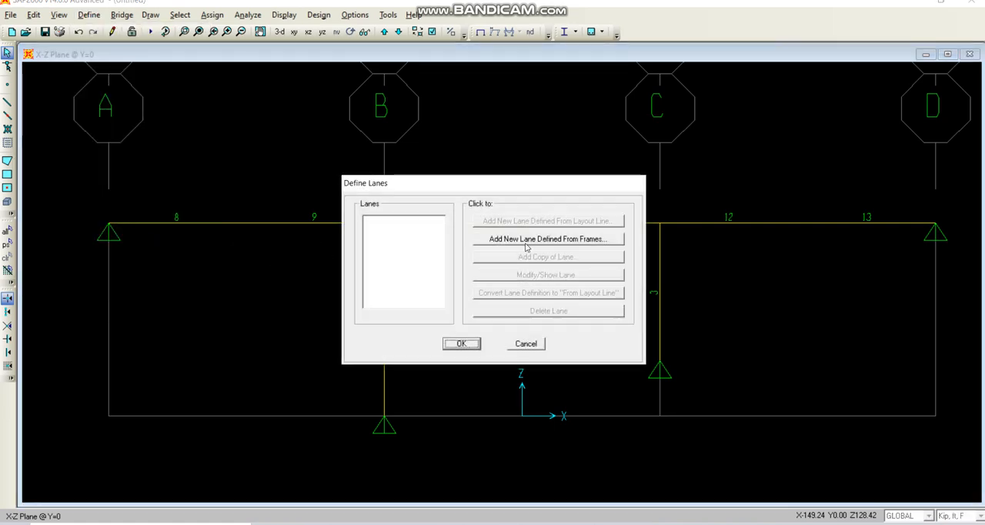
pyautogui.click(529, 240)
pyautogui.doubleClick(381, 175)
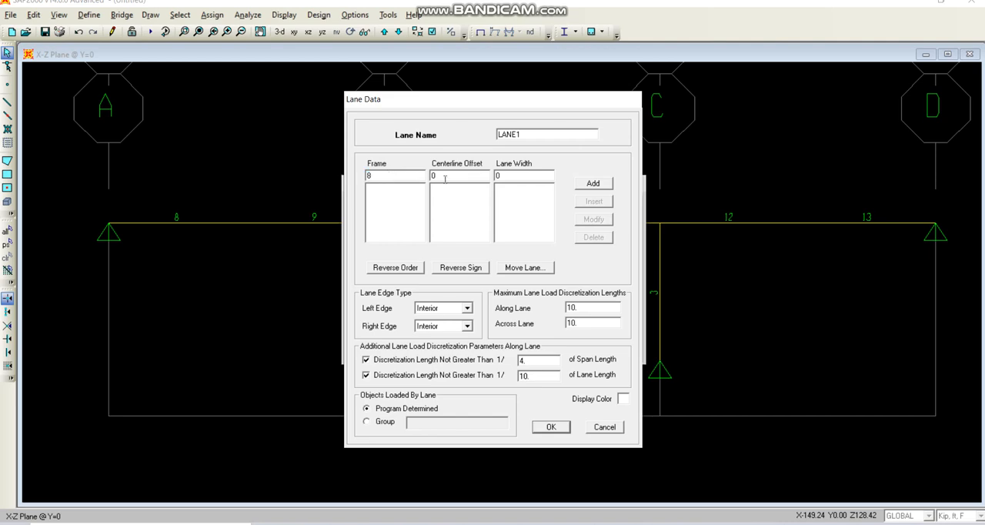
# Check the lane centerline sketch in PowerPoint, return to the lane data and add frame 8 with a centerline offset of -6.
pyautogui.hotkey('alt', 'Tab')
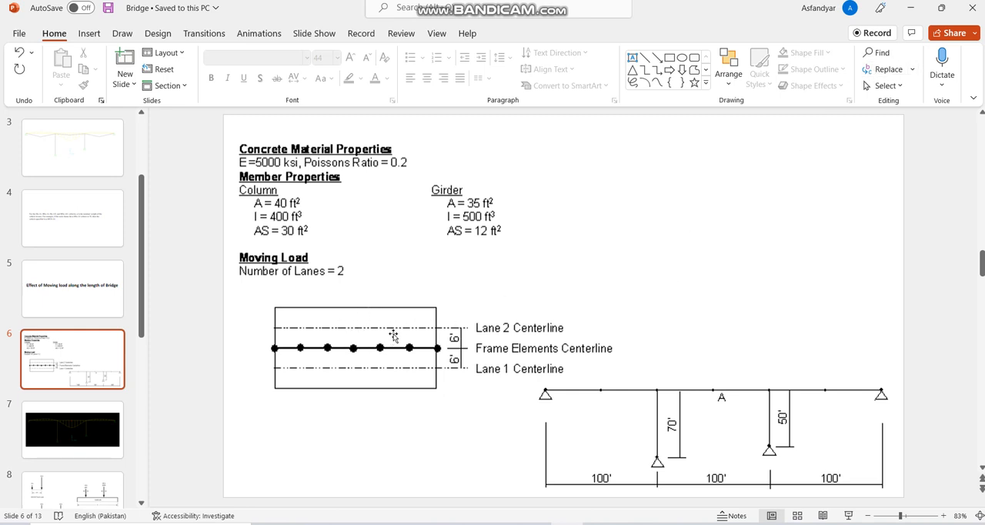
pyautogui.click(910, 9)
pyautogui.click(451, 176)
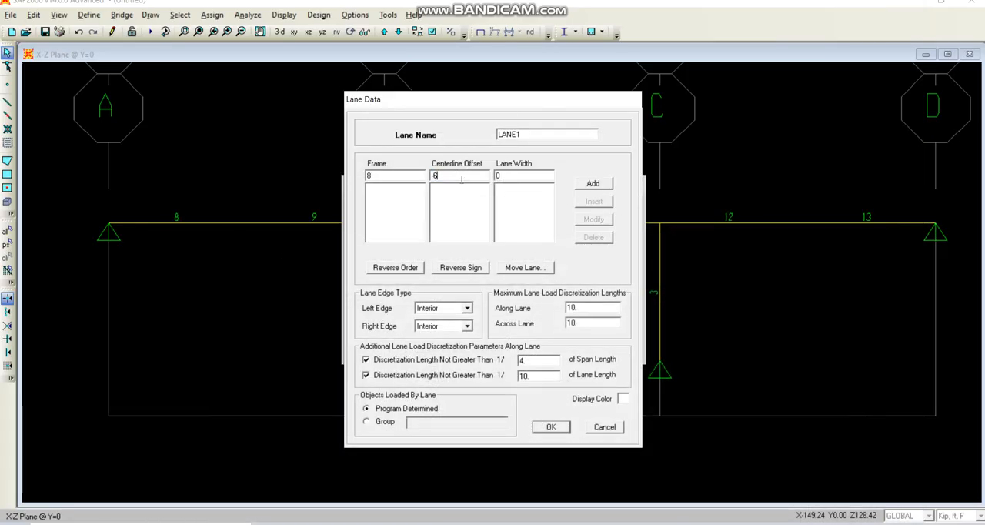
pyautogui.write('-6')
pyautogui.click(594, 184)
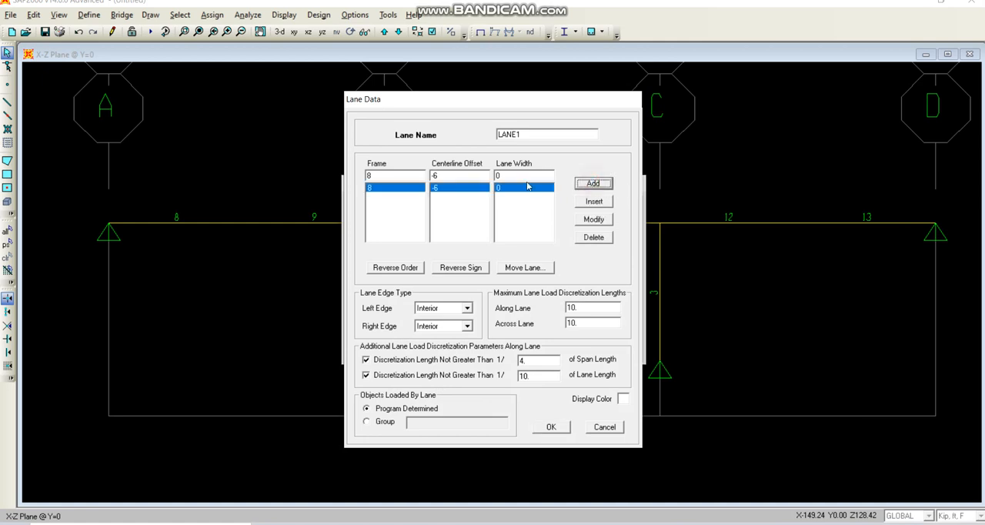
# Add frames 9, 10 and 11 to LANE1 with a centerline offset of -6.
pyautogui.doubleClick(380, 175)
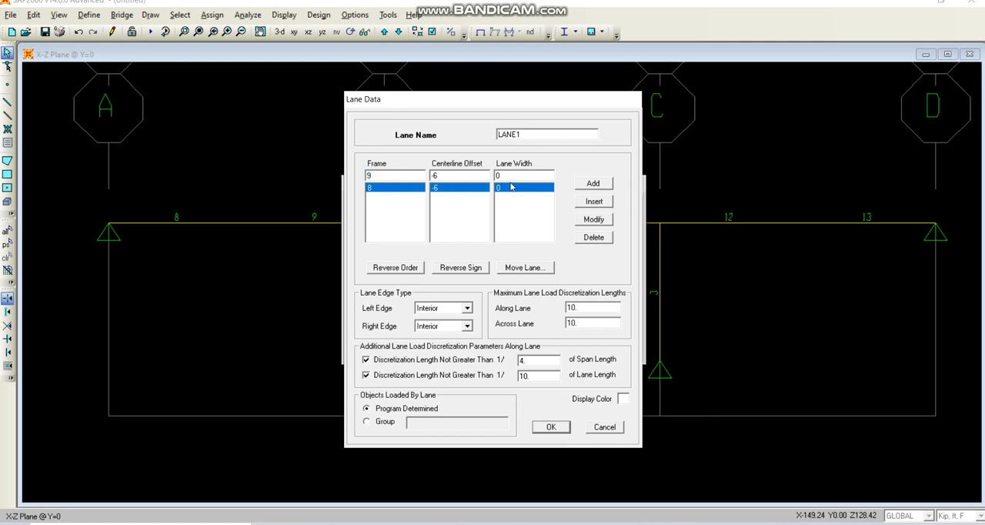
pyautogui.write('9')
pyautogui.click(594, 183)
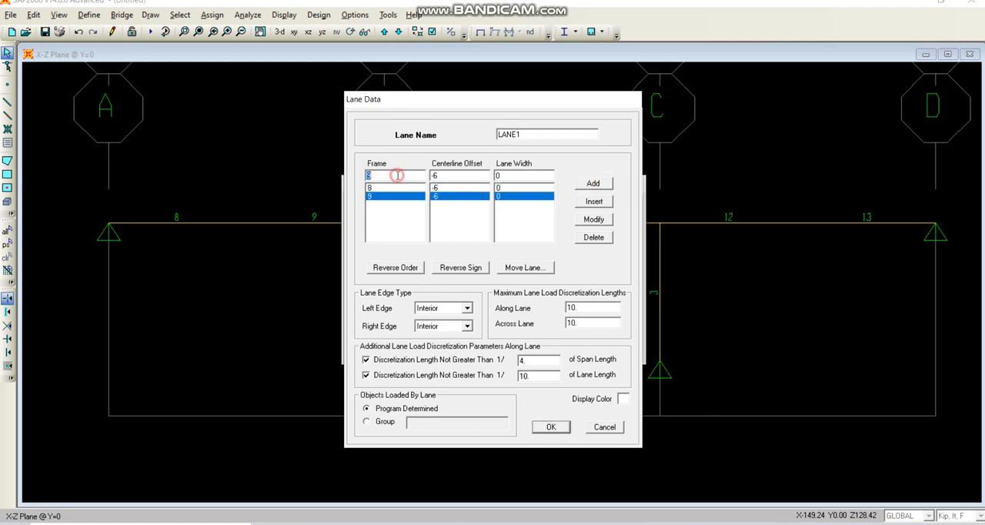
pyautogui.doubleClick(398, 176)
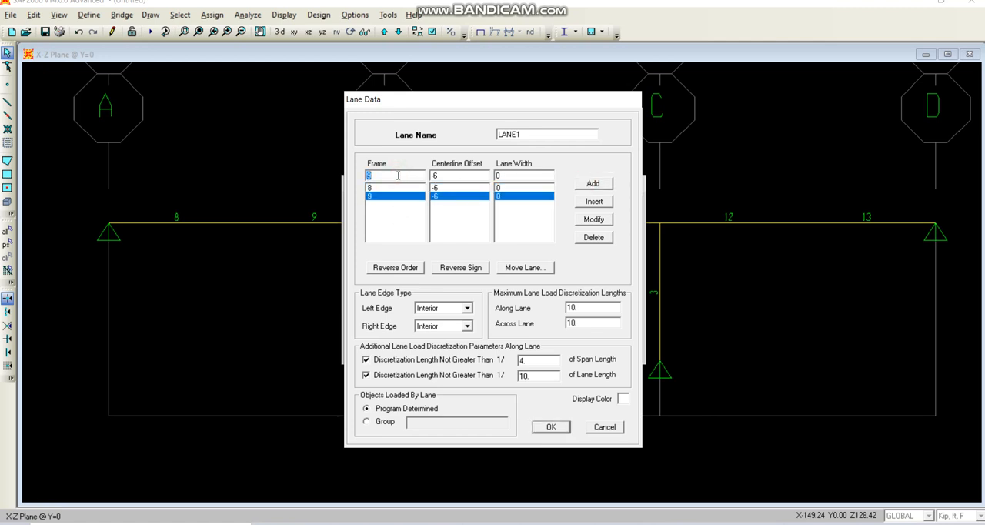
pyautogui.click(585, 185)
pyautogui.doubleClick(411, 176)
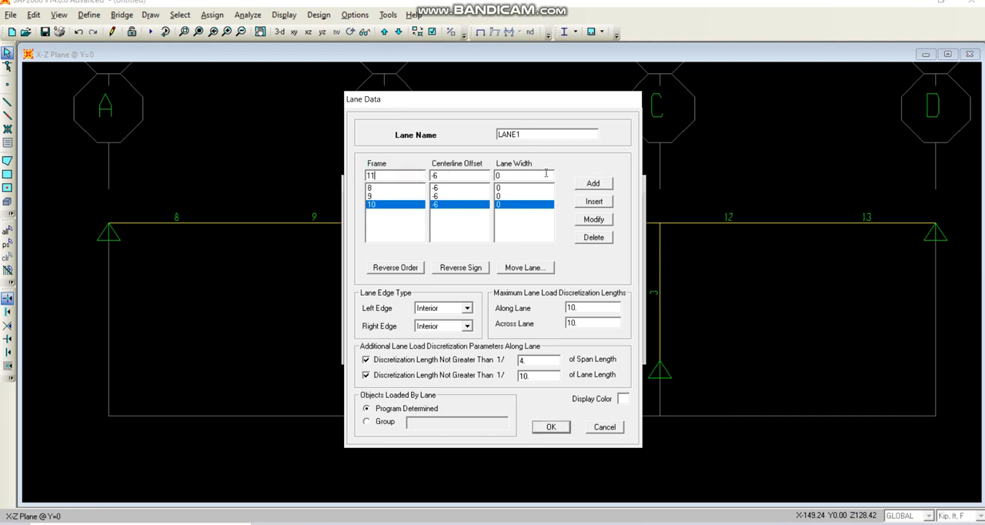
pyautogui.write('11')
pyautogui.click(608, 182)
# Add frames 12 and 13 to LANE1 with the -6 centerline offset and accept the lane.
pyautogui.doubleClick(405, 177)
pyautogui.write('1')
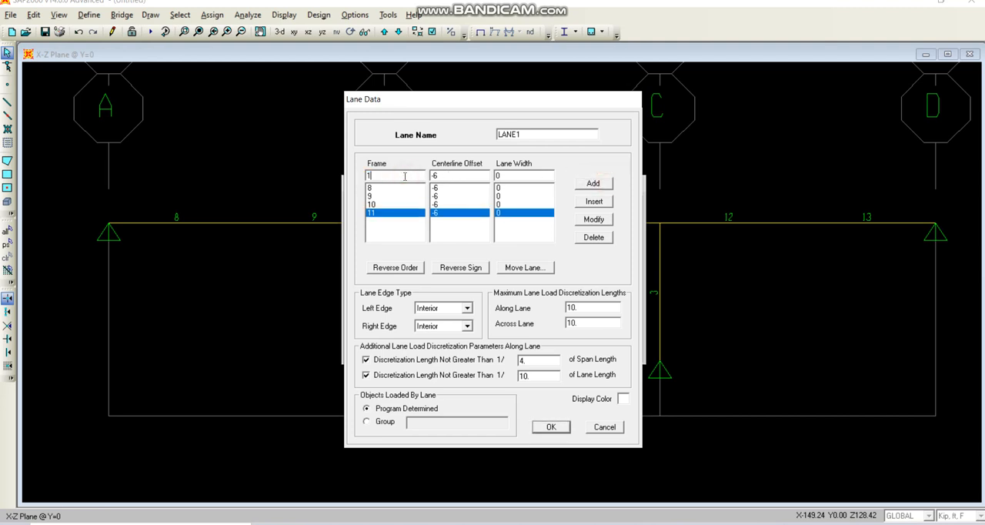
pyautogui.write('2')
pyautogui.click(590, 184)
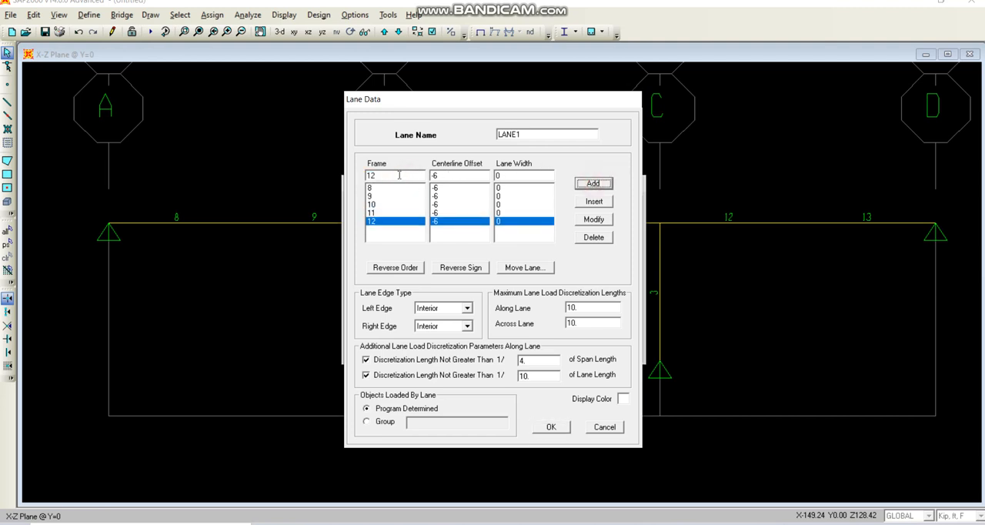
pyautogui.doubleClick(399, 175)
pyautogui.write('13')
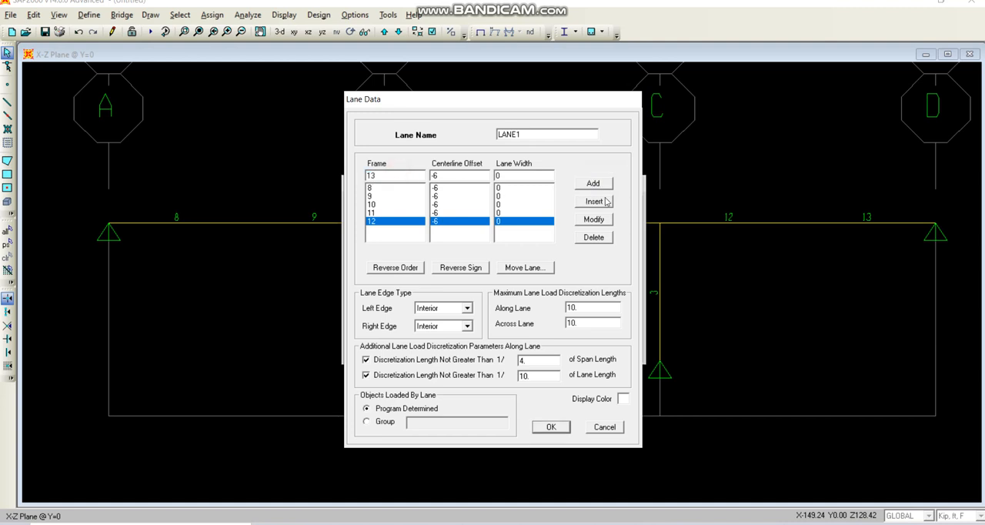
pyautogui.click(594, 184)
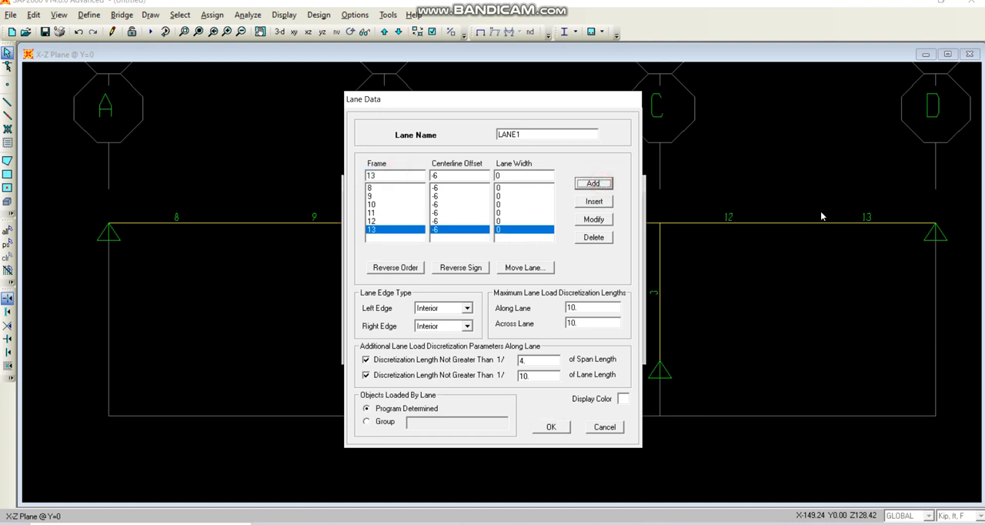
pyautogui.click(553, 428)
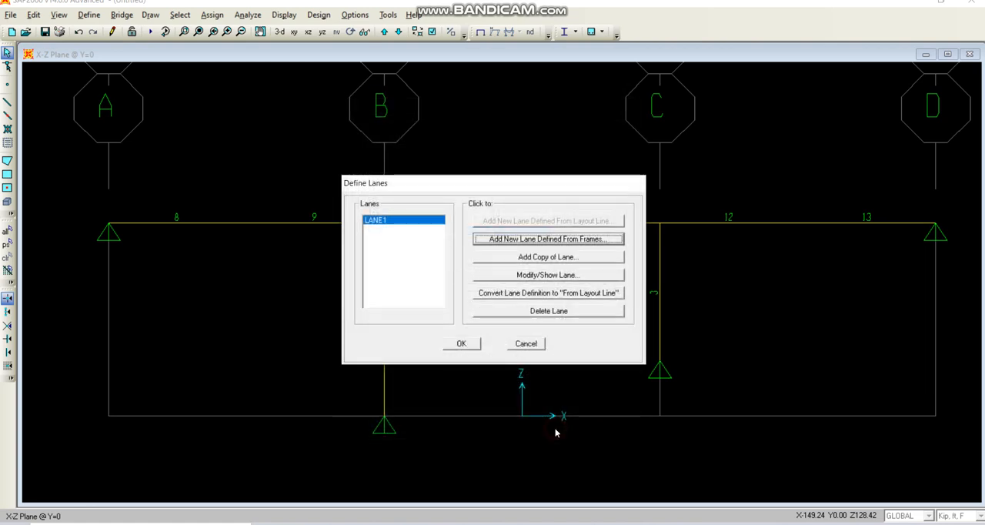
# Create a second lane from frames, LANE2, and add frame 8 with a centerline offset of 6.
pyautogui.click(530, 240)
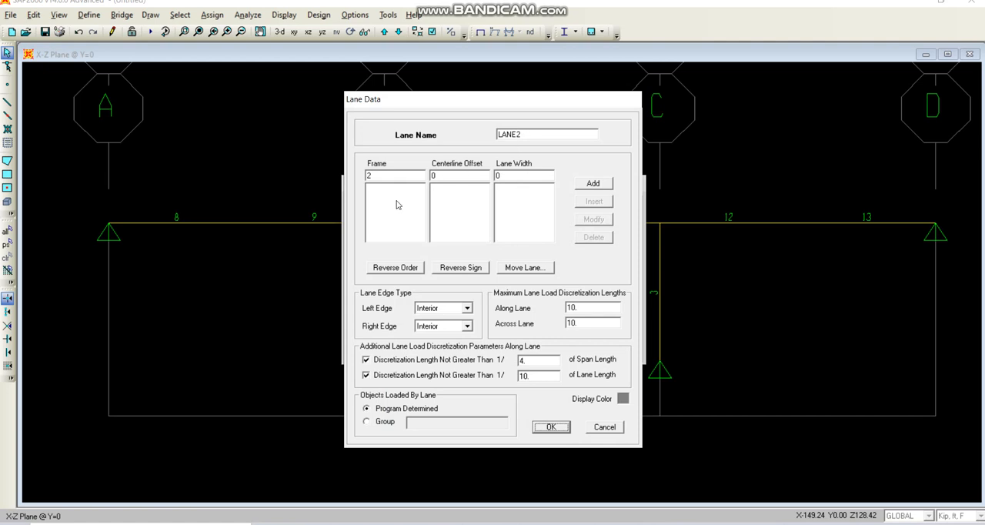
pyautogui.doubleClick(387, 176)
pyautogui.write('8')
pyautogui.doubleClick(456, 177)
pyautogui.write('6')
pyautogui.click(605, 186)
# Add frames 9, 10 and 11 to LANE2 with a centerline offset of 6.
pyautogui.doubleClick(413, 177)
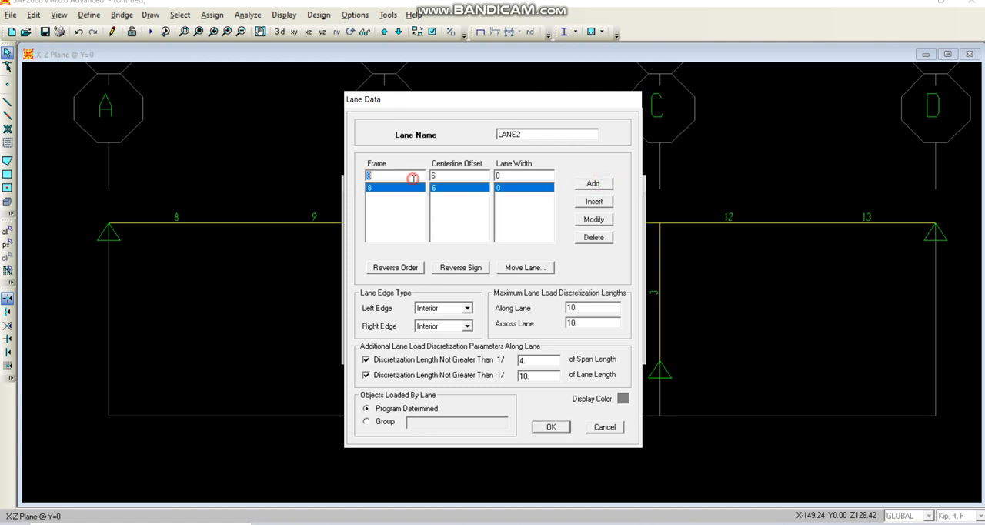
pyautogui.write('9')
pyautogui.click(606, 185)
pyautogui.doubleClick(400, 177)
pyautogui.write('1')
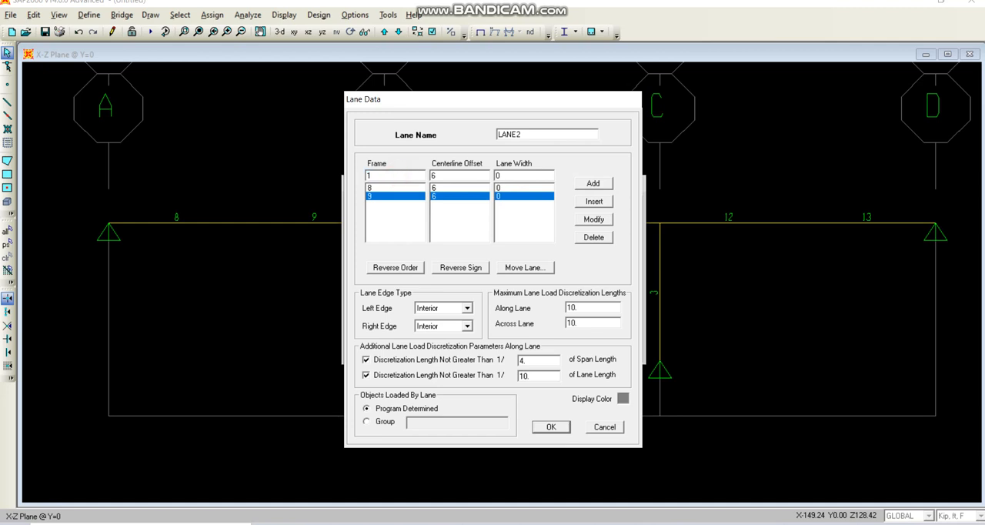
pyautogui.write('0')
pyautogui.click(593, 184)
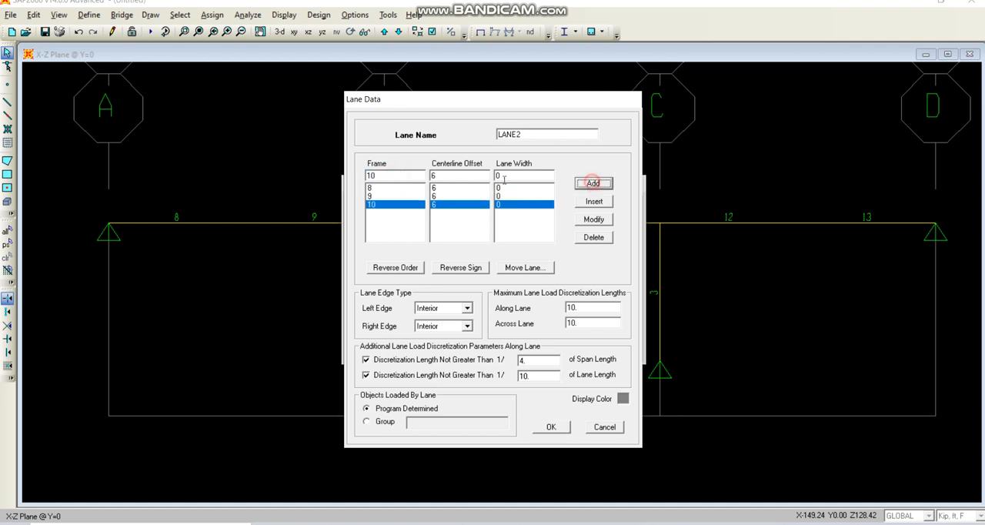
pyautogui.doubleClick(405, 177)
pyautogui.write('11')
pyautogui.click(593, 183)
# Add frames 12 and 13 to LANE2 with the offset of 6 and accept the lane definitions.
pyautogui.doubleClick(416, 176)
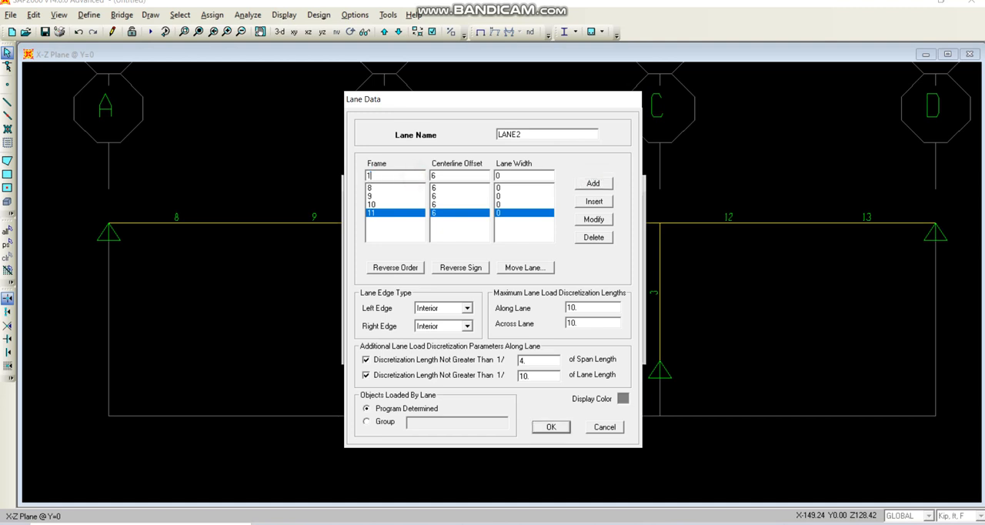
pyautogui.click(611, 183)
pyautogui.doubleClick(385, 176)
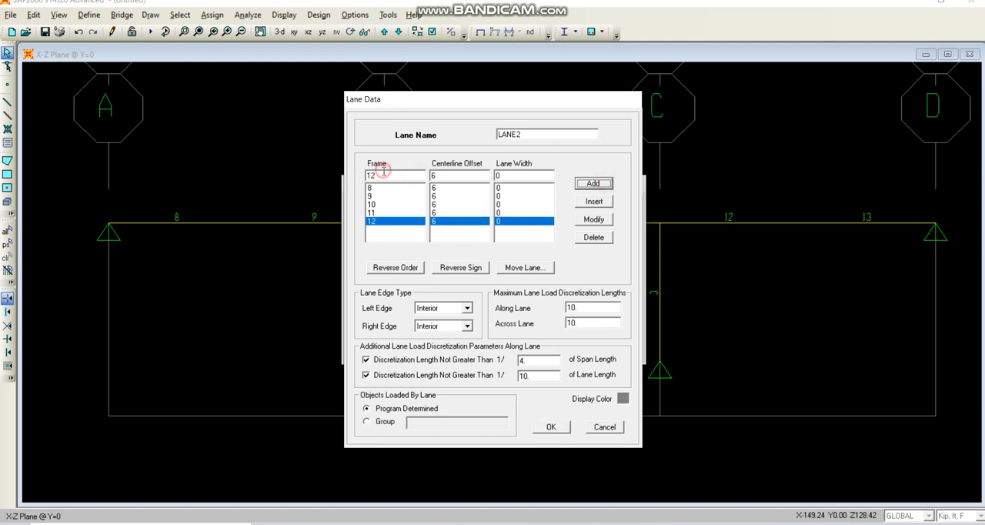
pyautogui.write('1')
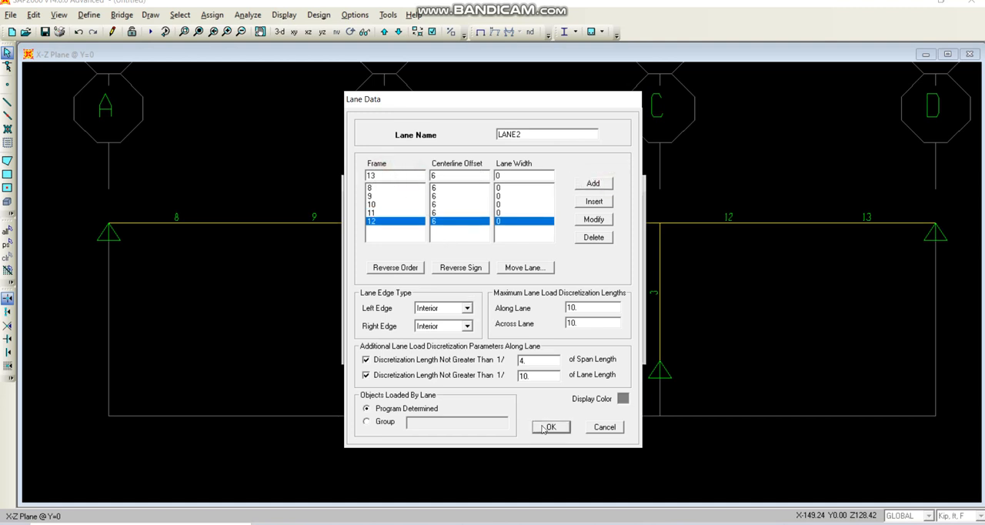
pyautogui.write('3')
pyautogui.click(597, 185)
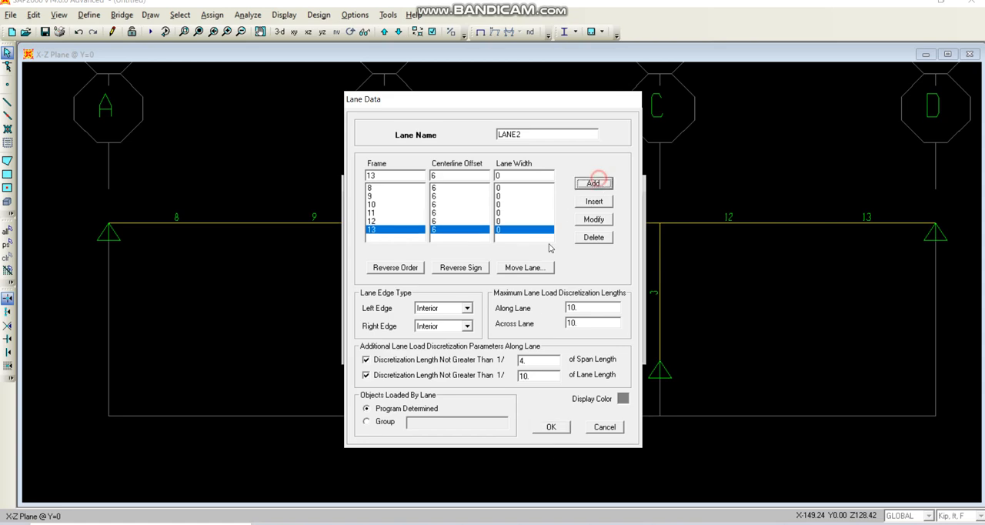
pyautogui.click(551, 428)
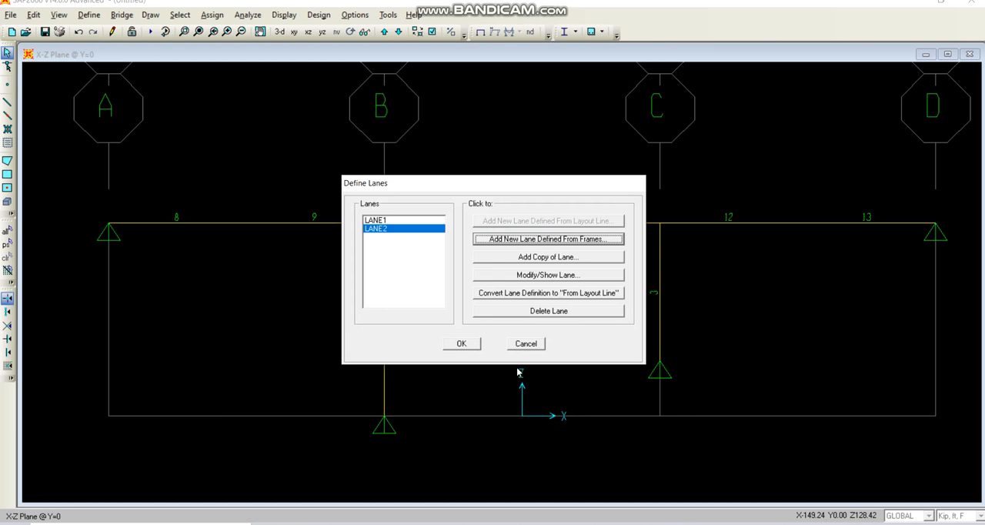
pyautogui.click(462, 344)
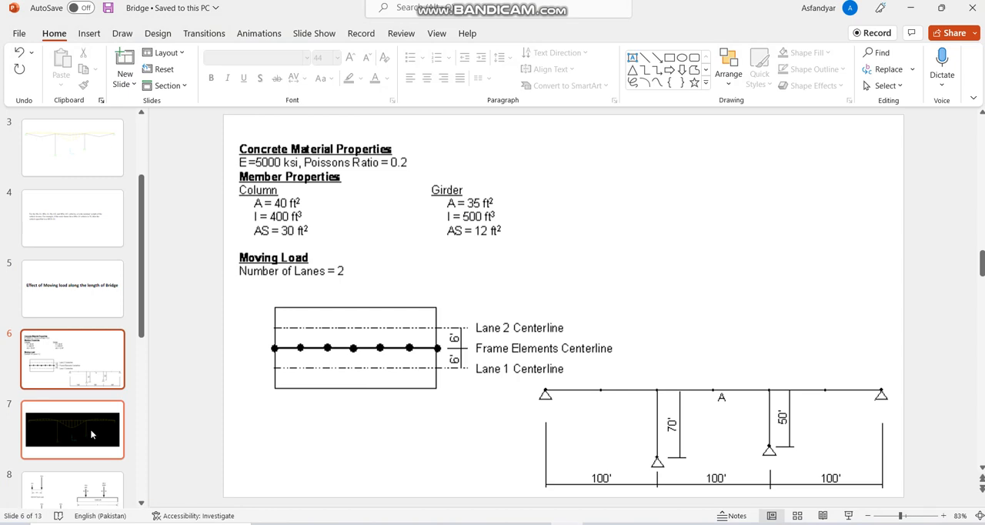
# Switch to the Bridge presentation in PowerPoint and view slide 7 with the curve plotted along the bridge.
pyautogui.click(124, 446)
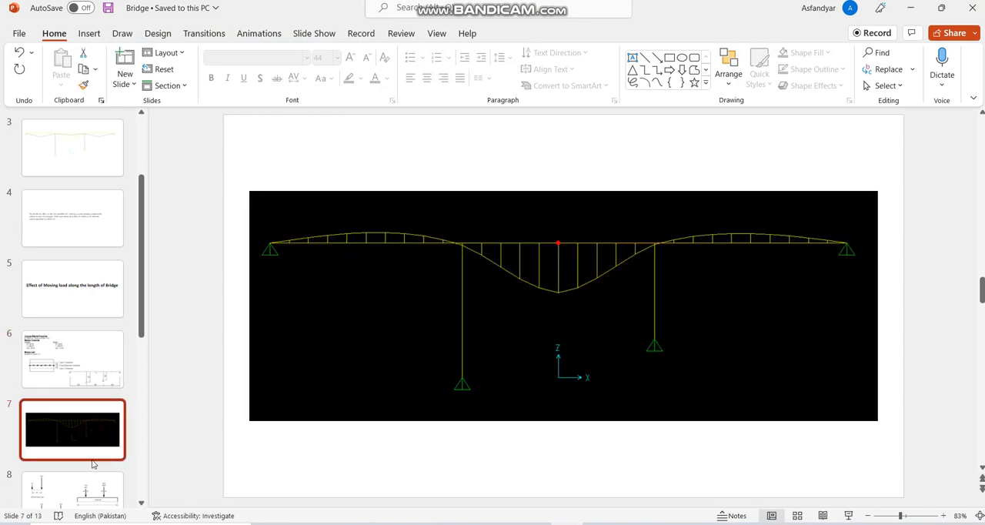
# View slide 10 of the presentation with the 3D view of both lanes, and return to the SAP2000 model.
pyautogui.scroll(-5, 99, 429)
pyautogui.click(94, 329)
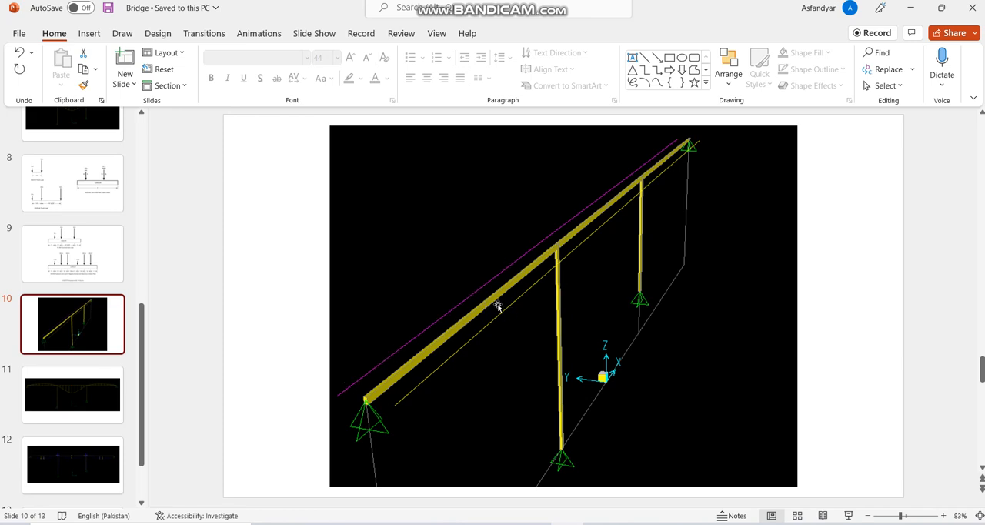
pyautogui.click(567, 524)
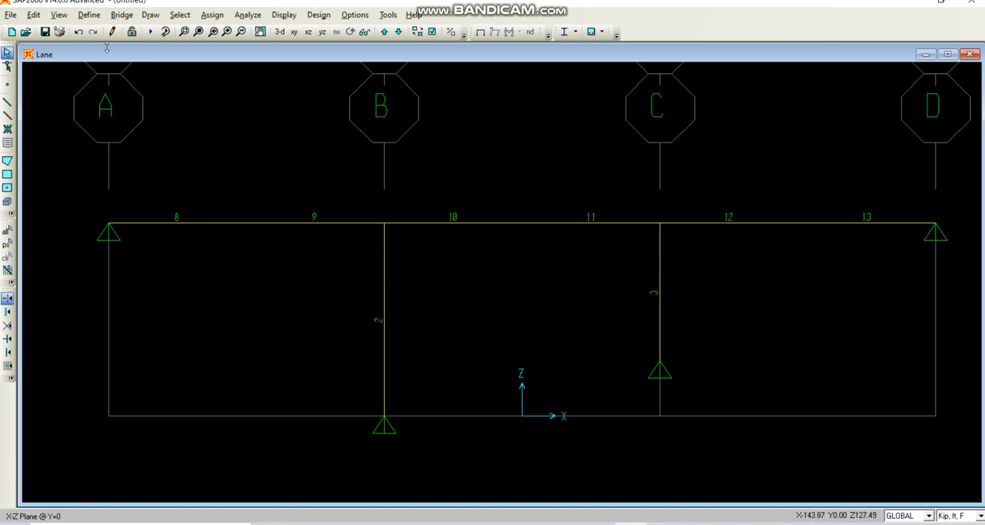
# Open the vehicle definitions under the bridge loads.
pyautogui.click(91, 15)
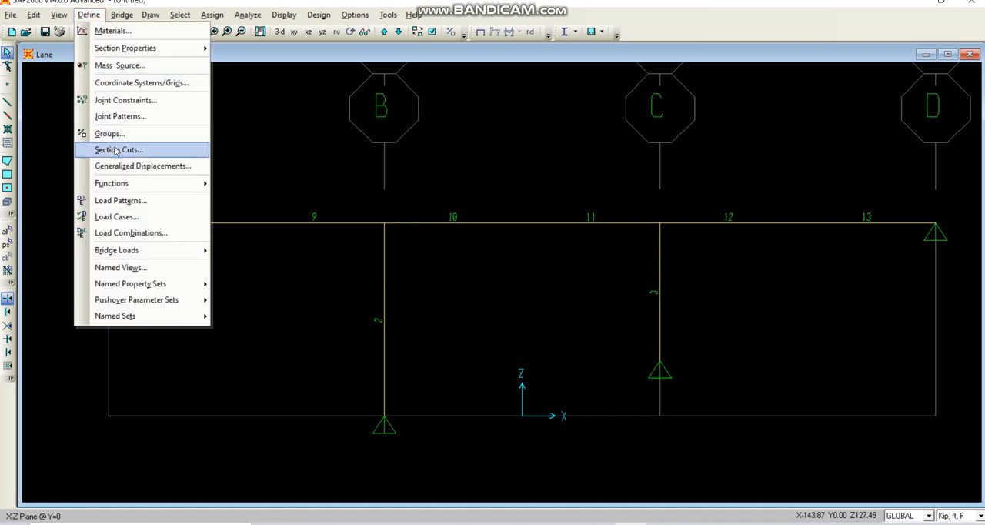
pyautogui.moveTo(149, 250)
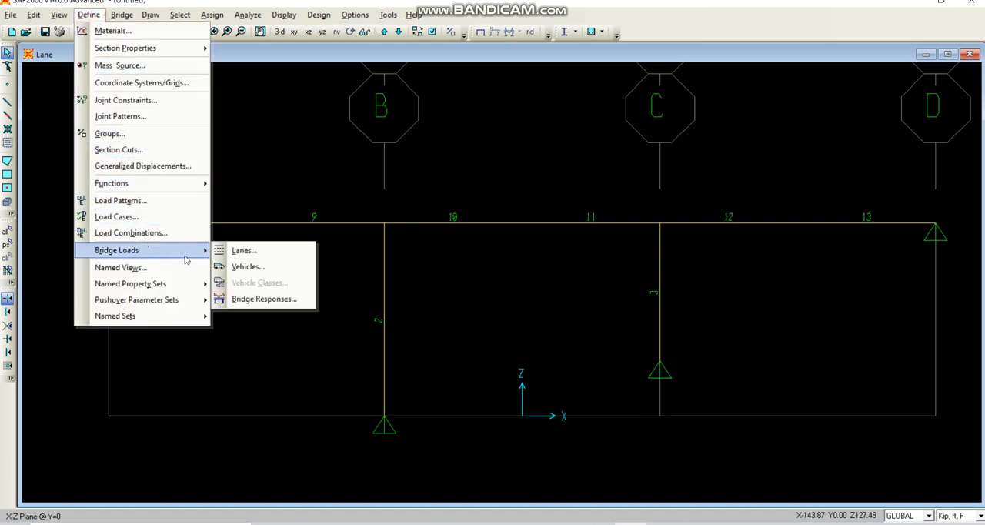
pyautogui.click(235, 267)
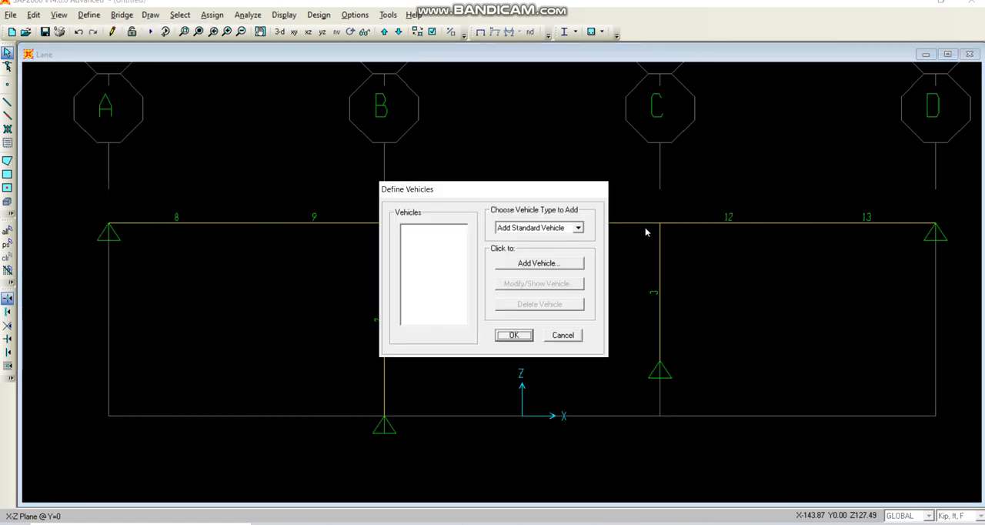
# Examine the data form for a general vehicle and leave it without adding one.
pyautogui.click(579, 228)
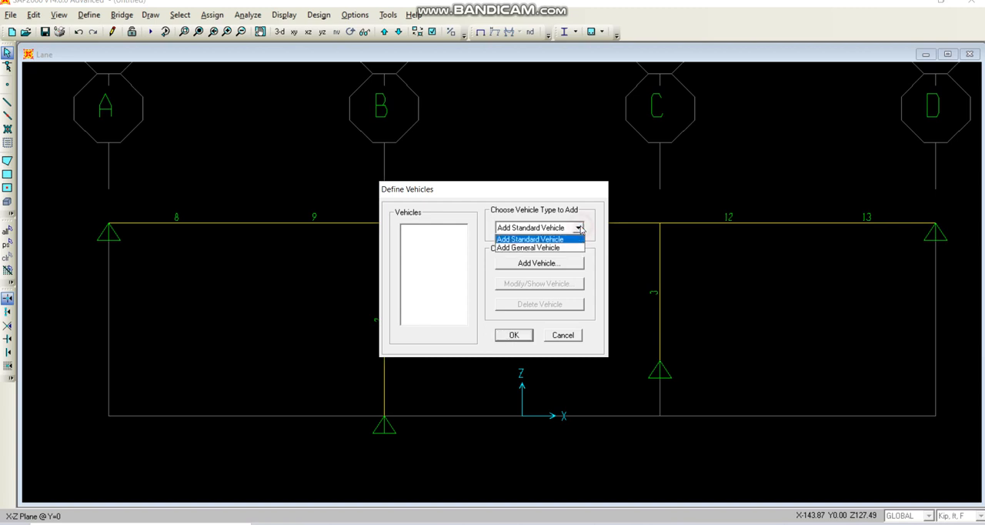
pyautogui.click(517, 247)
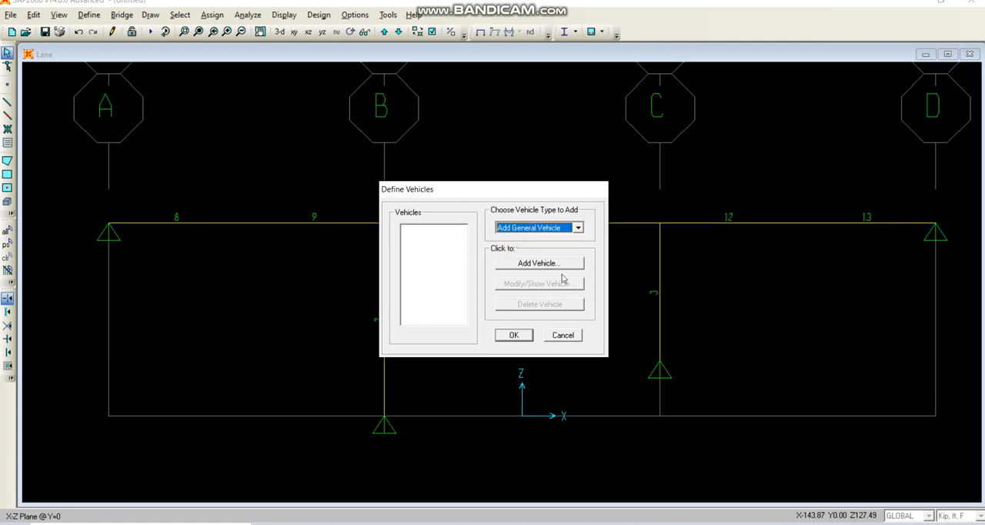
pyautogui.click(547, 264)
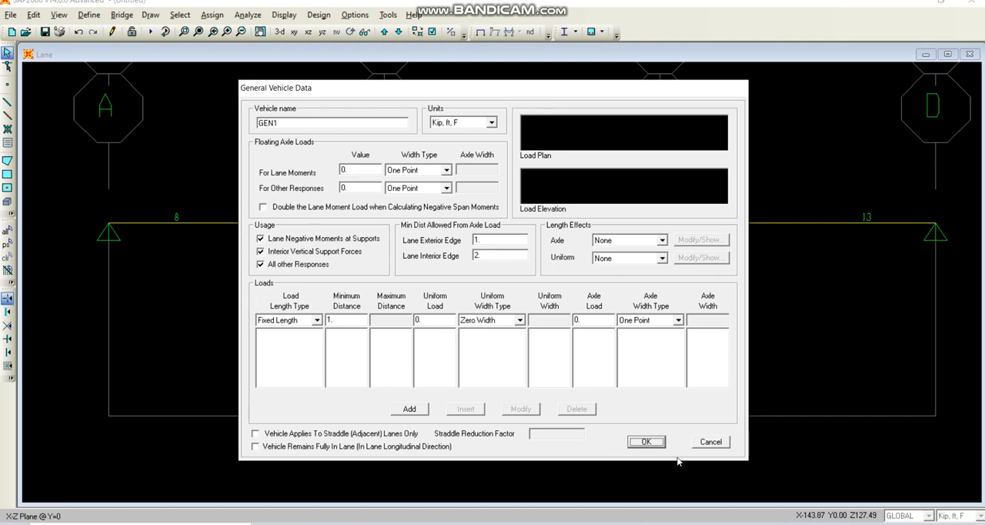
pyautogui.click(715, 443)
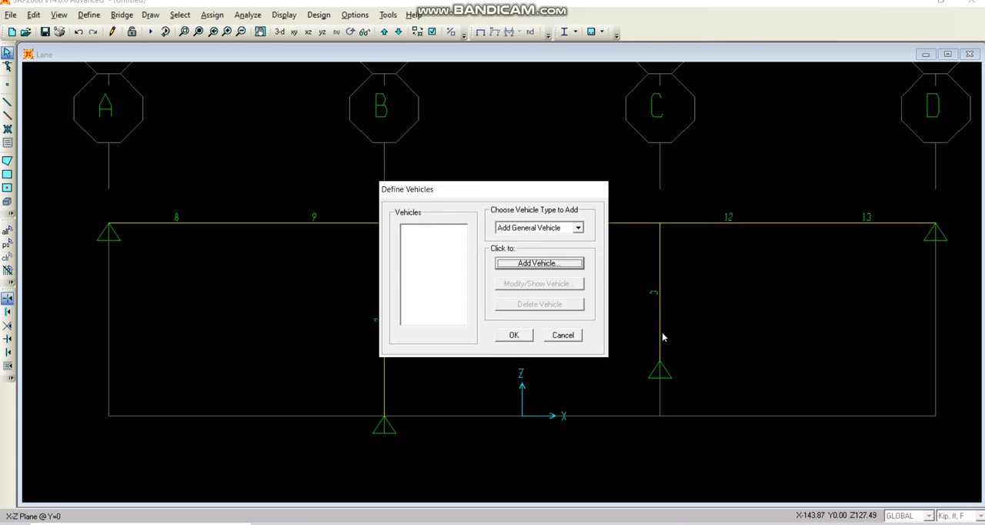
# Set the vehicle type to add to Add Standard Vehicle and start a new vehicle.
pyautogui.click(578, 229)
pyautogui.click(564, 240)
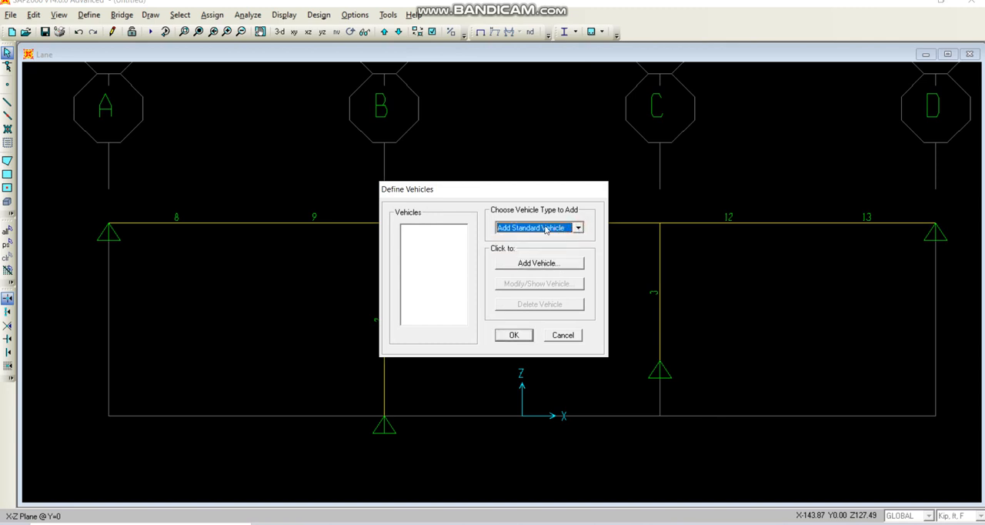
pyautogui.click(542, 264)
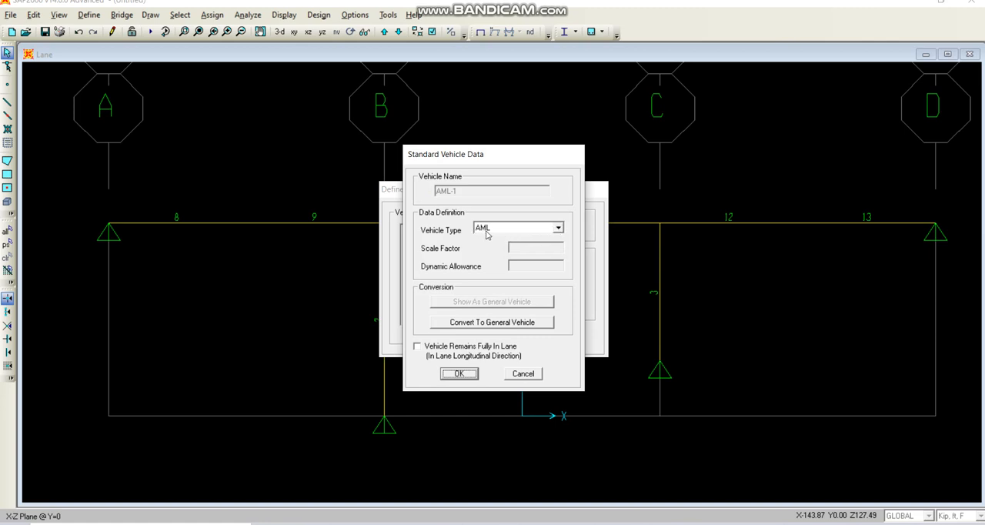
# Look through the standard vehicle types, and view the H20-44 and HS20-44 load diagrams on slide 8 in PowerPoint.
pyautogui.click(558, 229)
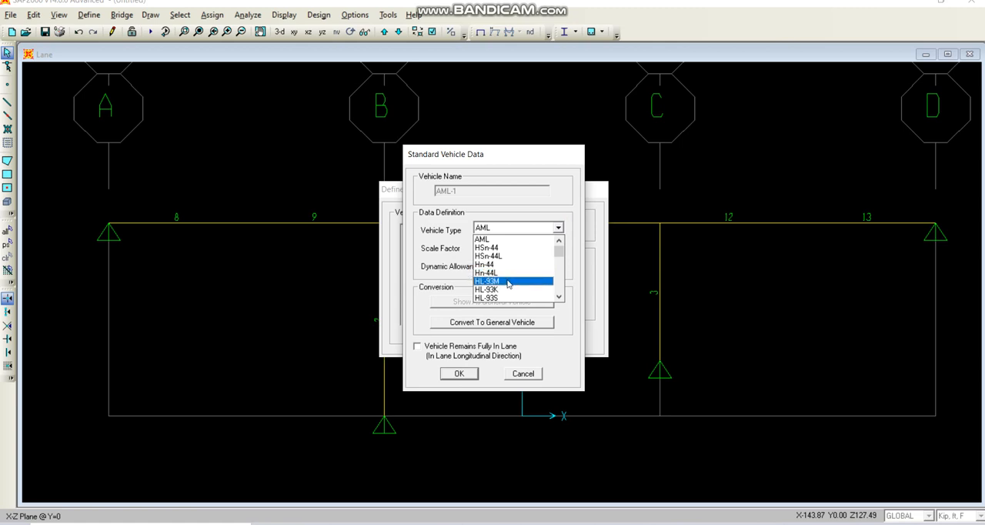
pyautogui.click(418, 251)
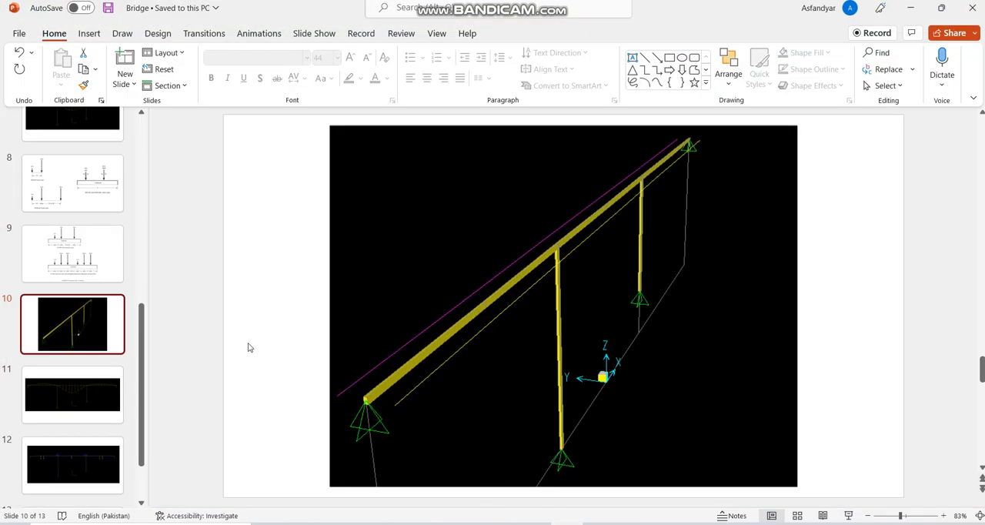
pyautogui.click(95, 202)
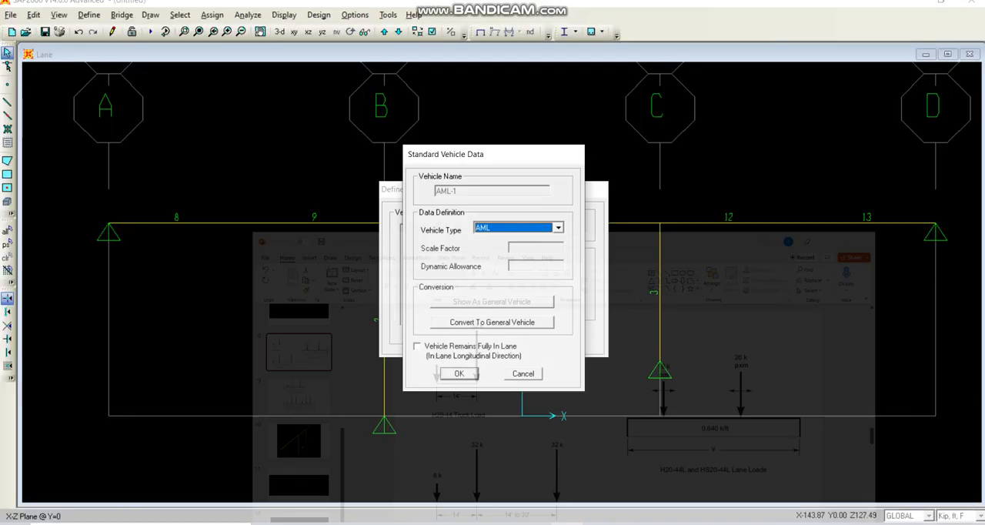
# Try the Hn-44 vehicle type in SAP2000, compare the vehicle loads on slides 8 and 9 in PowerPoint, and return to the vehicle data.
pyautogui.click(513, 229)
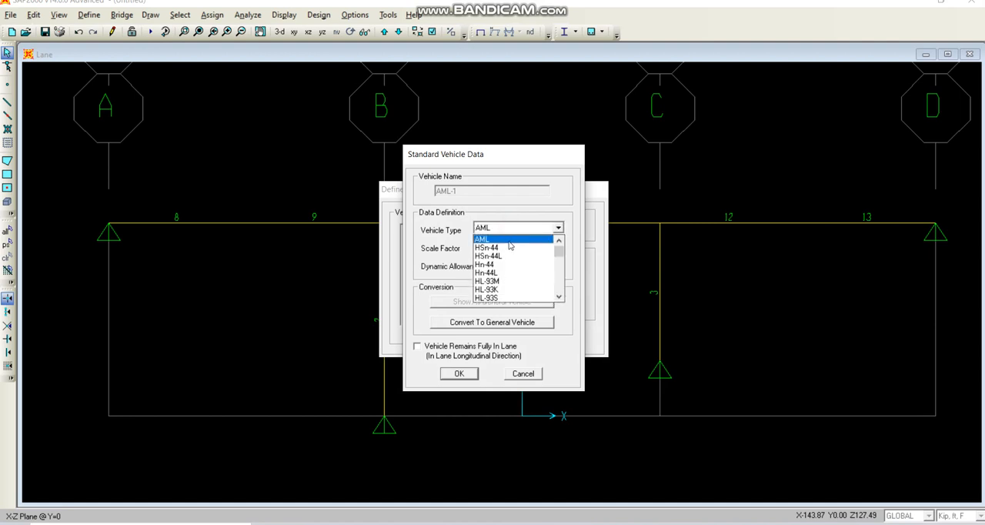
pyautogui.click(505, 265)
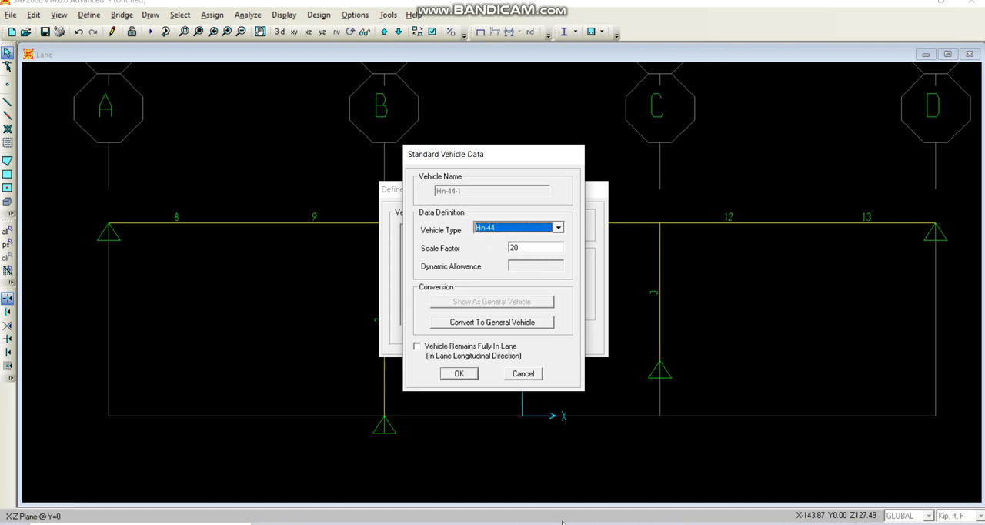
pyautogui.hotkey('alt', 'Tab')
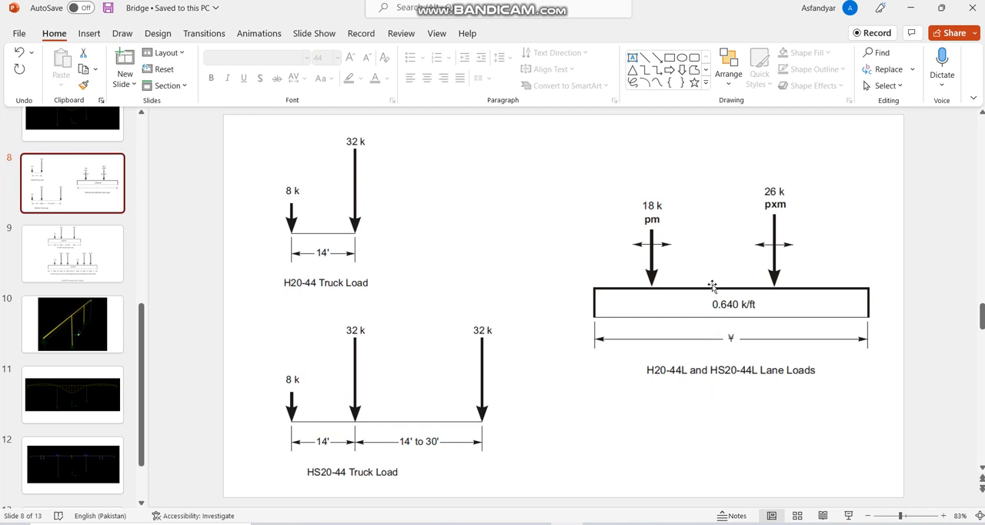
pyautogui.scroll(-1, 712, 286)
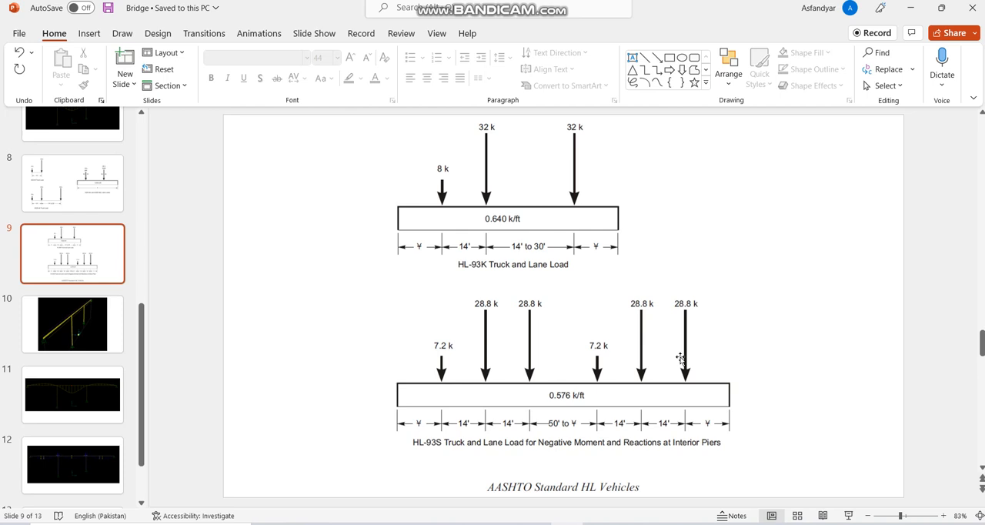
pyautogui.scroll(1, 680, 358)
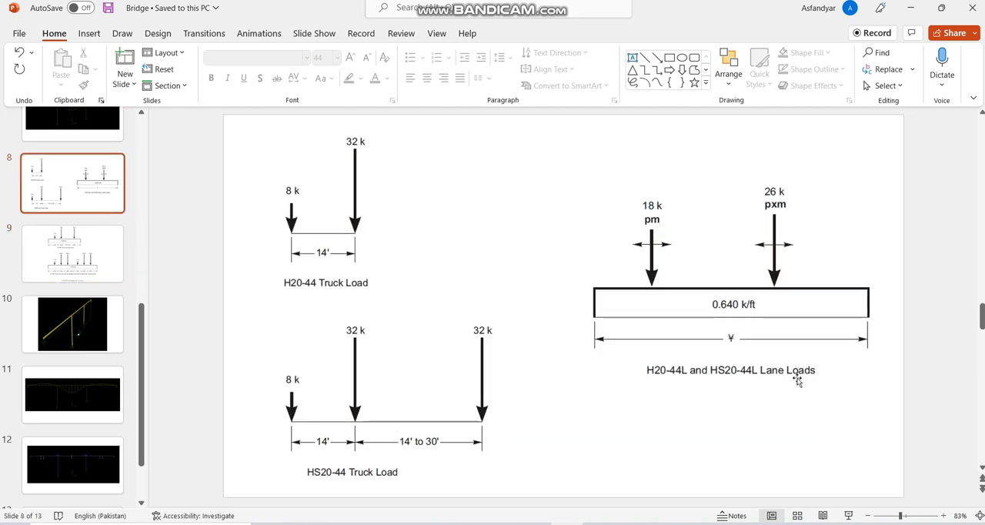
pyautogui.click(912, 10)
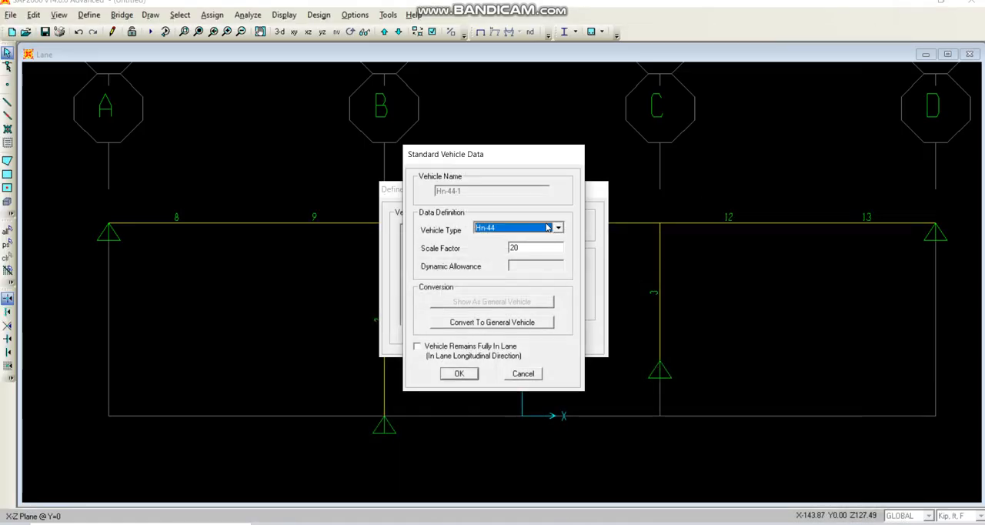
# Set the standard vehicle type to HSn-44, keep the scale factor of 20, and accept the vehicle.
pyautogui.click(545, 230)
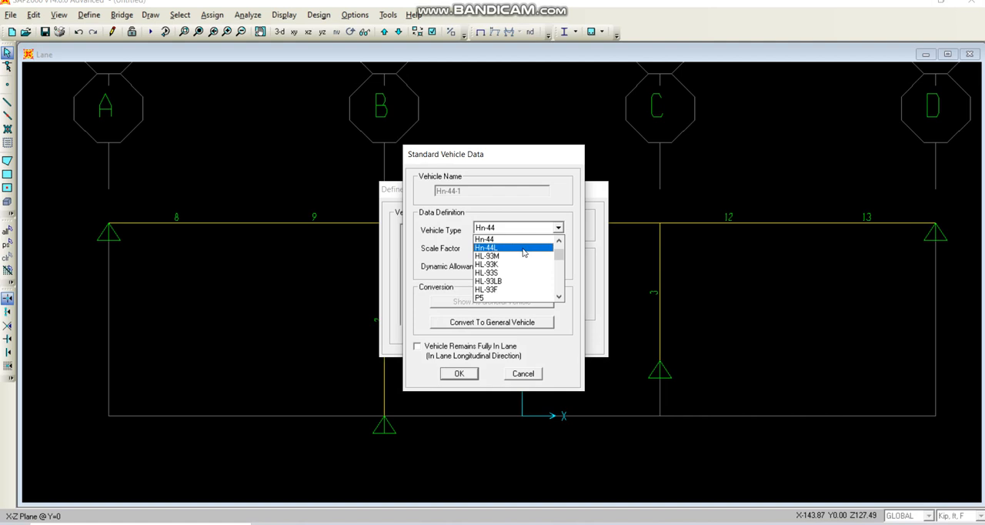
pyautogui.scroll(2, 517, 252)
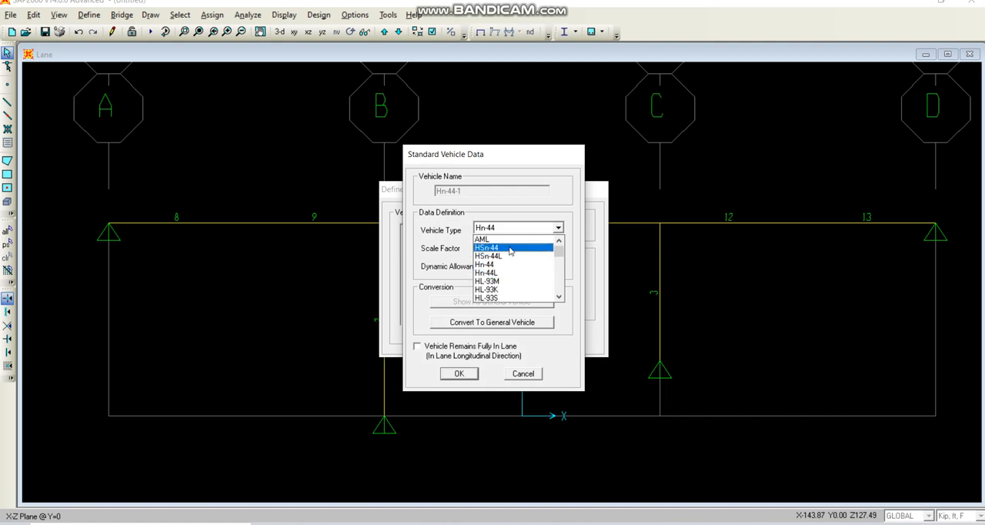
pyautogui.click(510, 248)
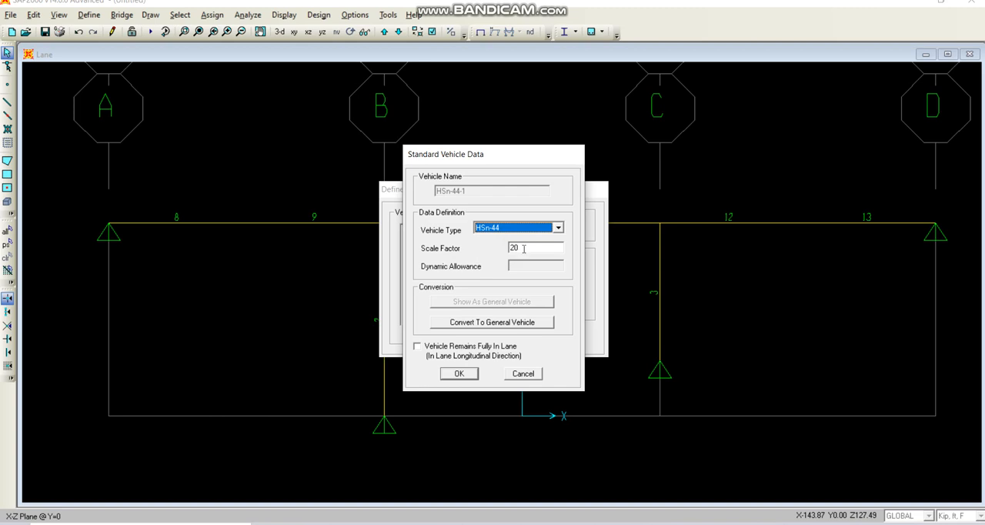
pyautogui.click(460, 374)
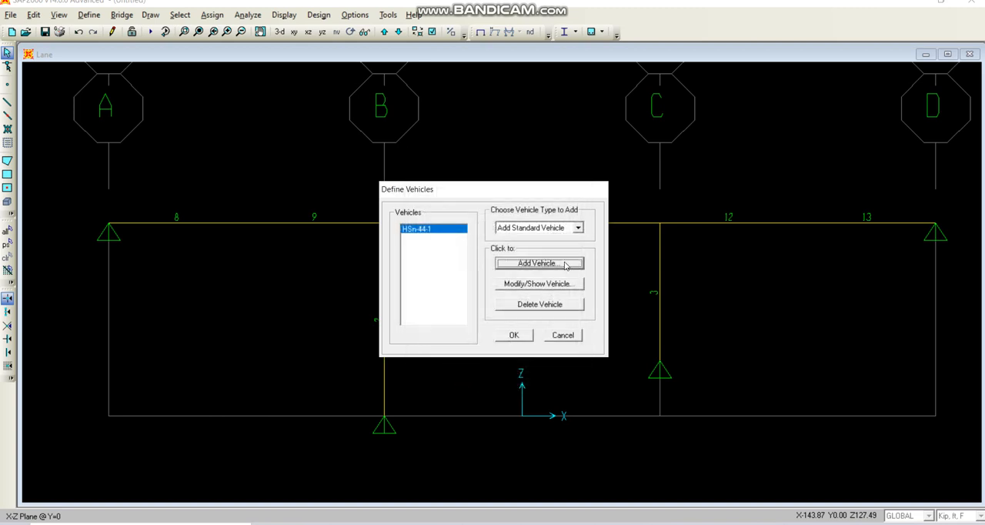
# Add a second standard vehicle of type HSn-44L with a scale factor of 20 and accept the vehicle definitions.
pyautogui.click(539, 264)
pyautogui.click(540, 228)
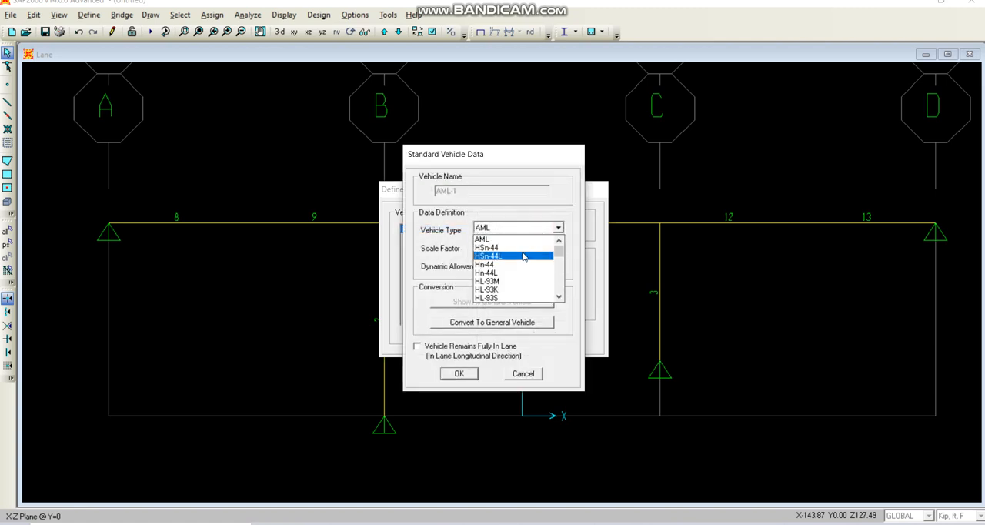
pyautogui.click(522, 256)
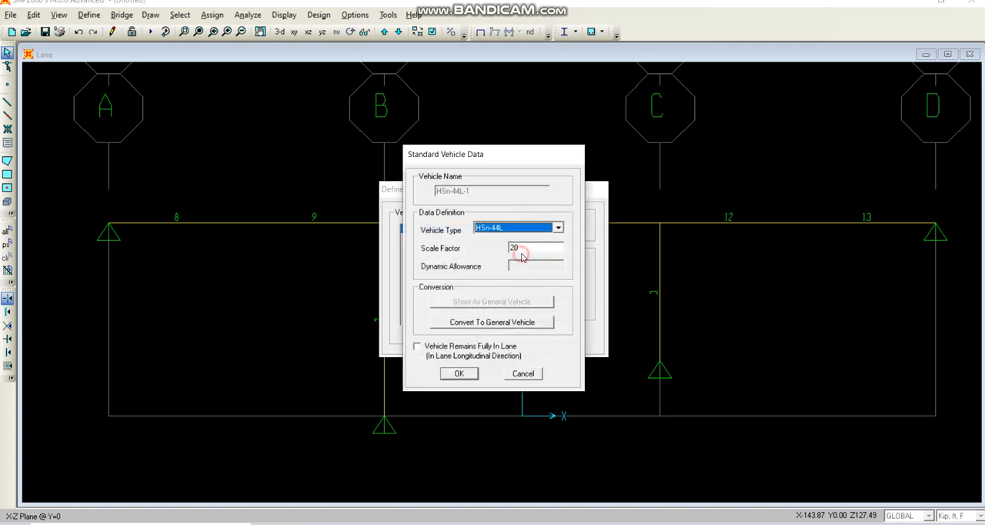
pyautogui.click(457, 374)
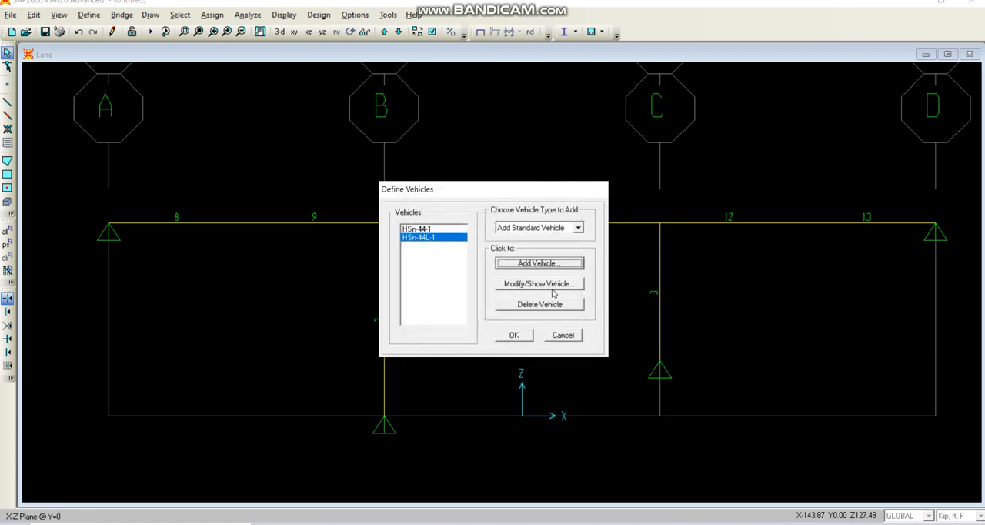
pyautogui.click(514, 336)
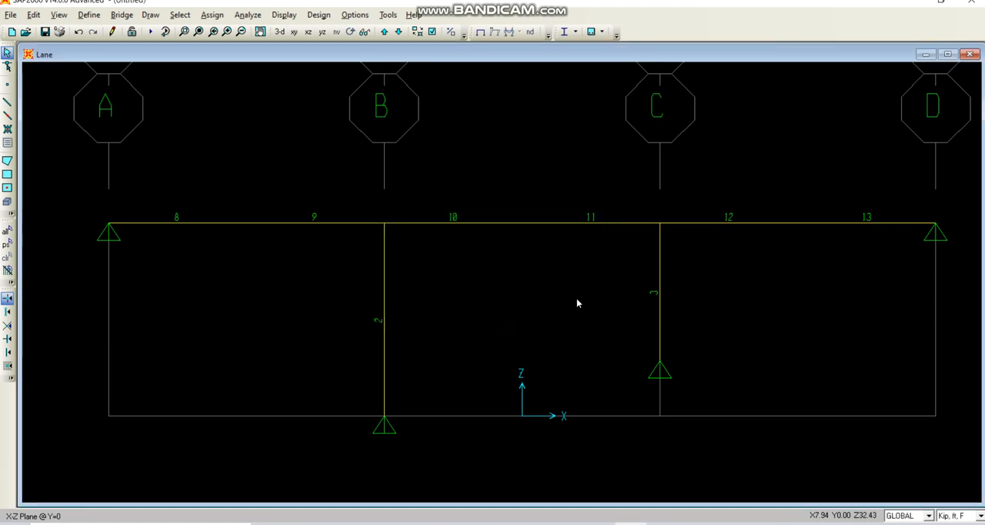
# Create vehicle class VECL1 containing vehicles HSn-44-1 and HSn-44L-1, each with a scale factor of 1.
pyautogui.click(89, 14)
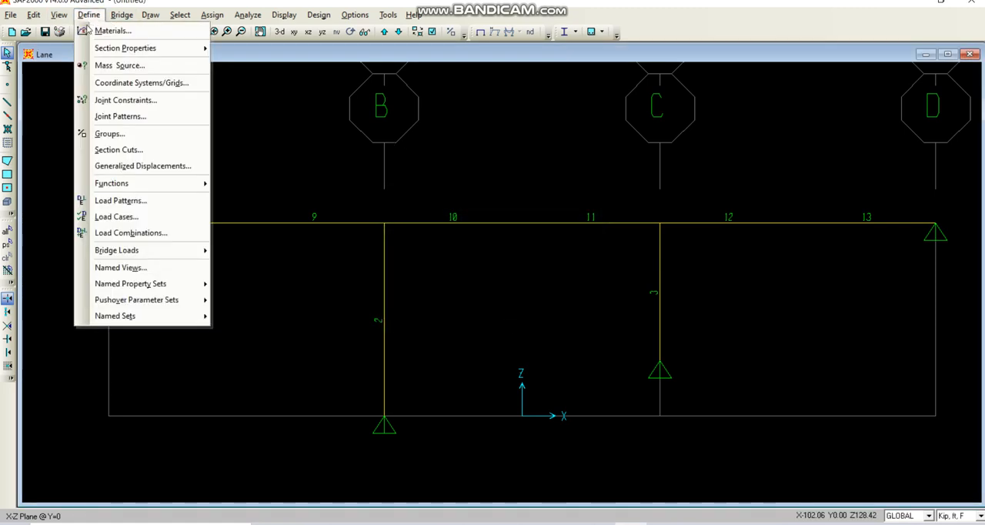
pyautogui.moveTo(170, 251)
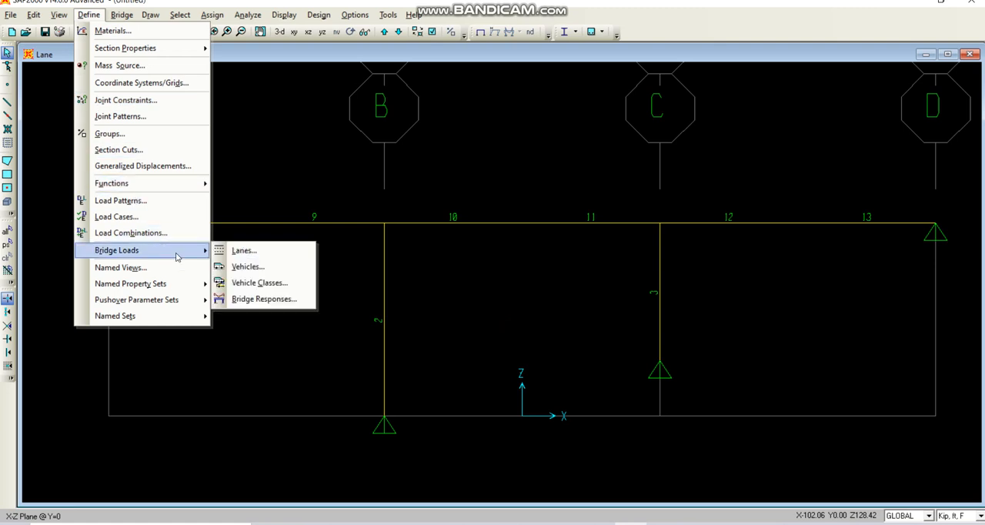
pyautogui.click(285, 286)
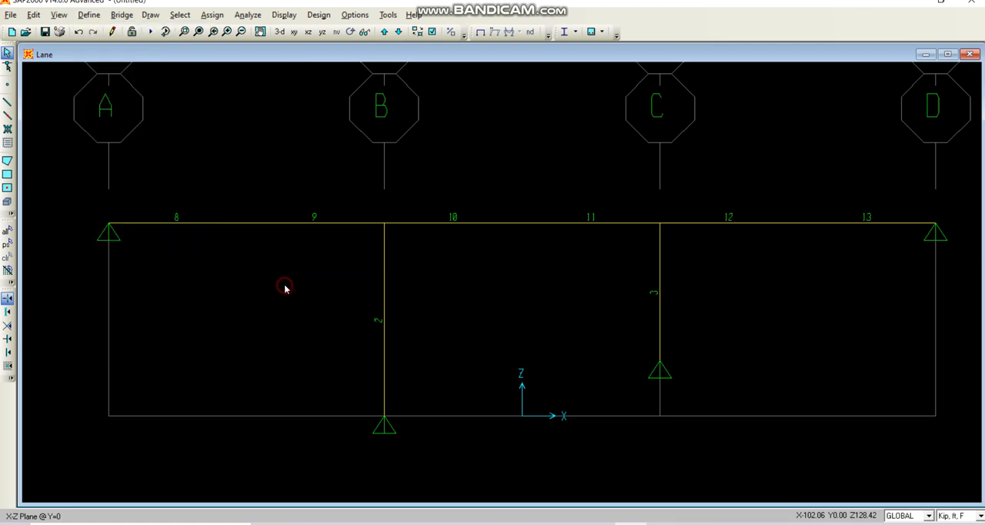
pyautogui.click(547, 239)
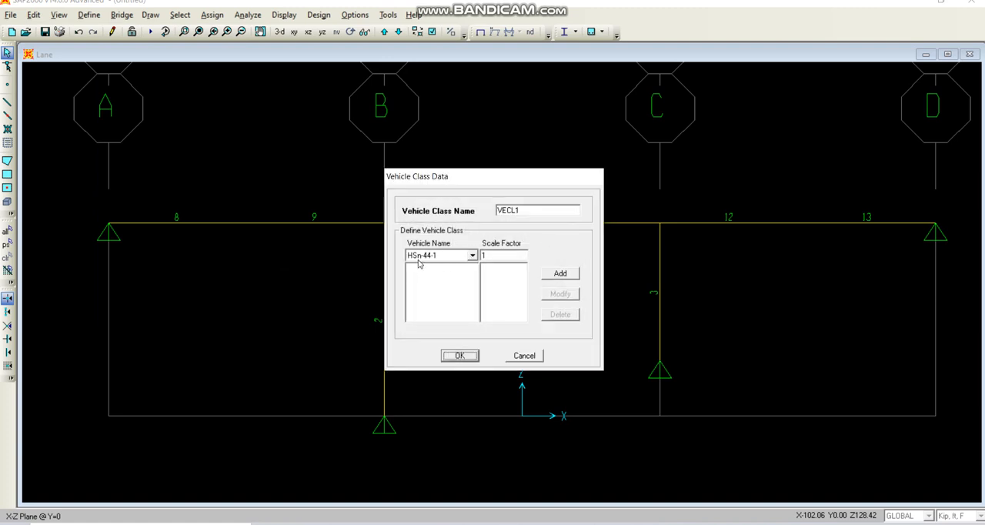
pyautogui.click(551, 274)
pyautogui.click(472, 255)
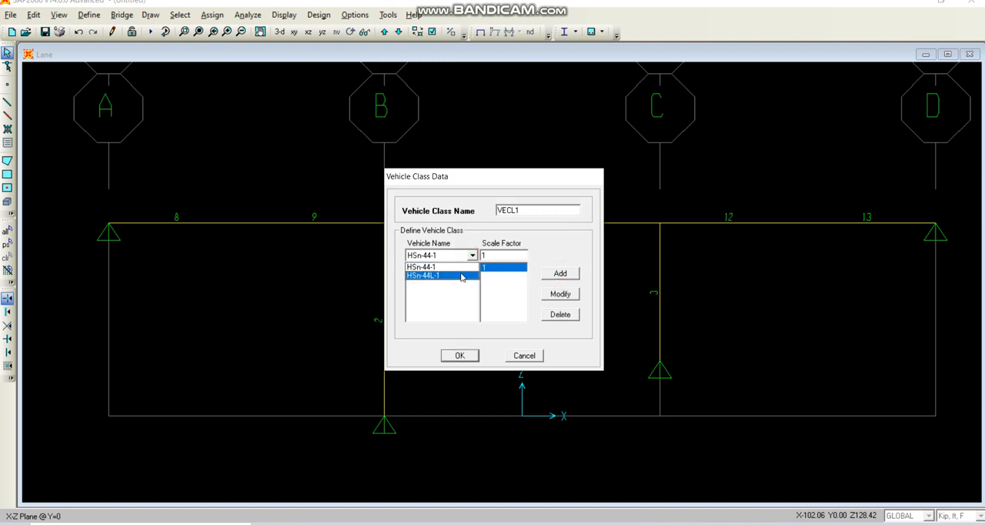
pyautogui.click(423, 275)
pyautogui.click(561, 273)
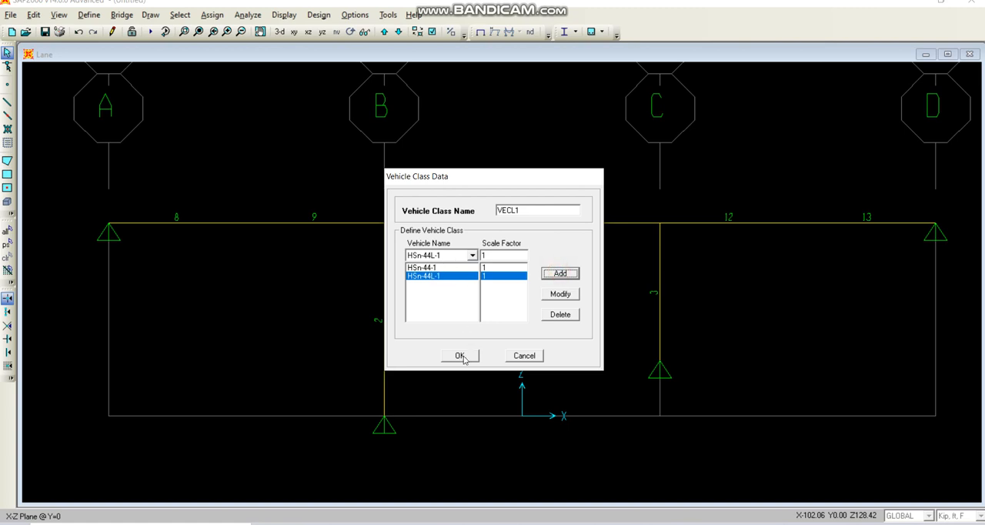
pyautogui.click(460, 355)
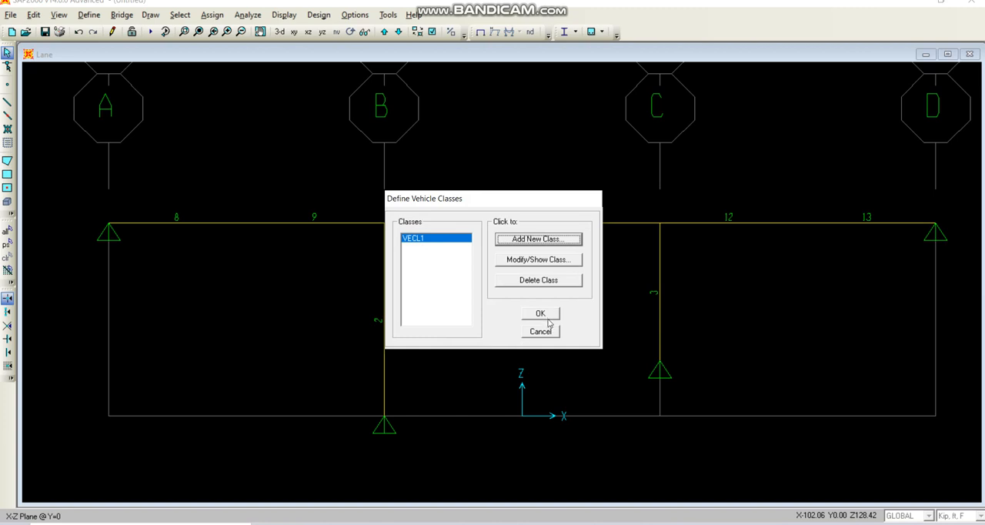
# Accept the vehicle class definitions, and accept the bridge response settings with all results saved for group ALL and the Exact calculation method.
pyautogui.click(542, 314)
pyautogui.click(88, 15)
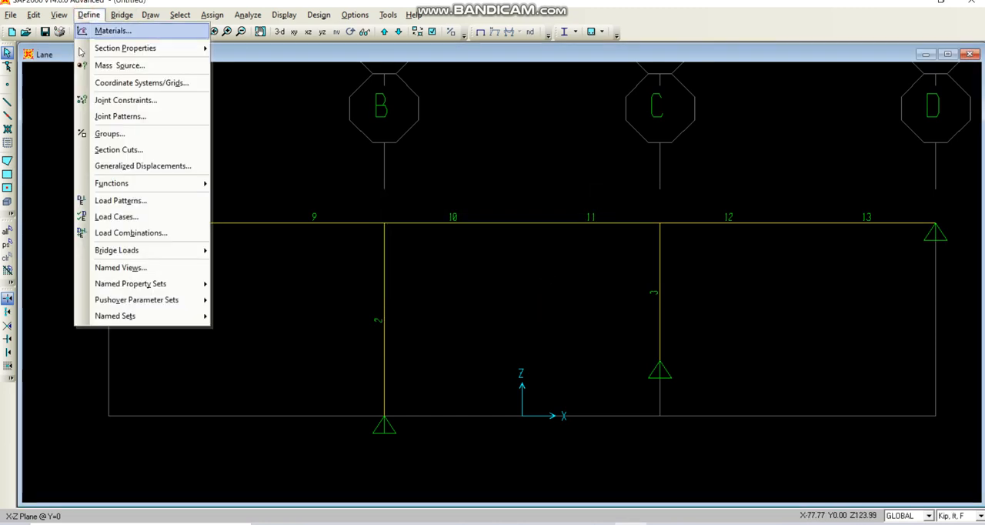
pyautogui.moveTo(168, 255)
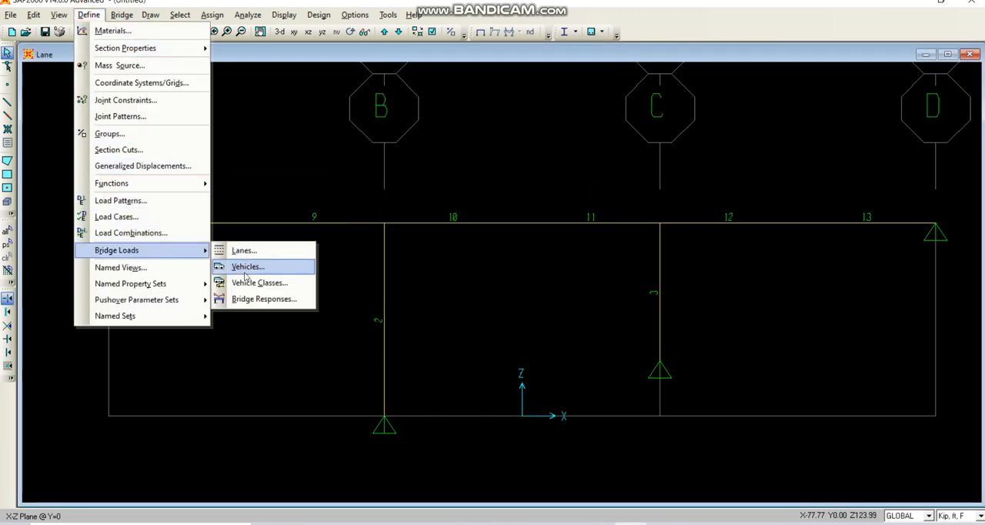
pyautogui.click(279, 300)
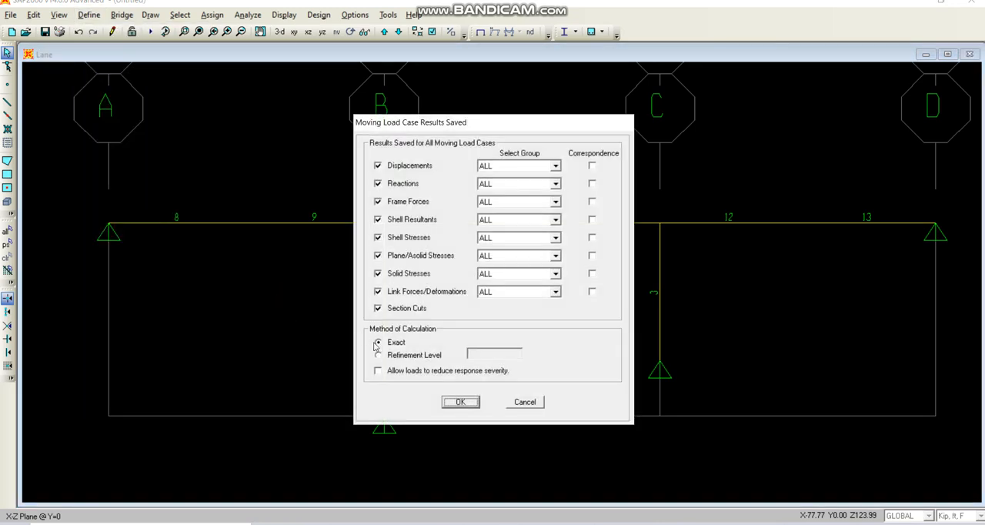
pyautogui.click(459, 402)
# Add a new load case named Move1 and set its load case type to Moving Load.
pyautogui.click(87, 13)
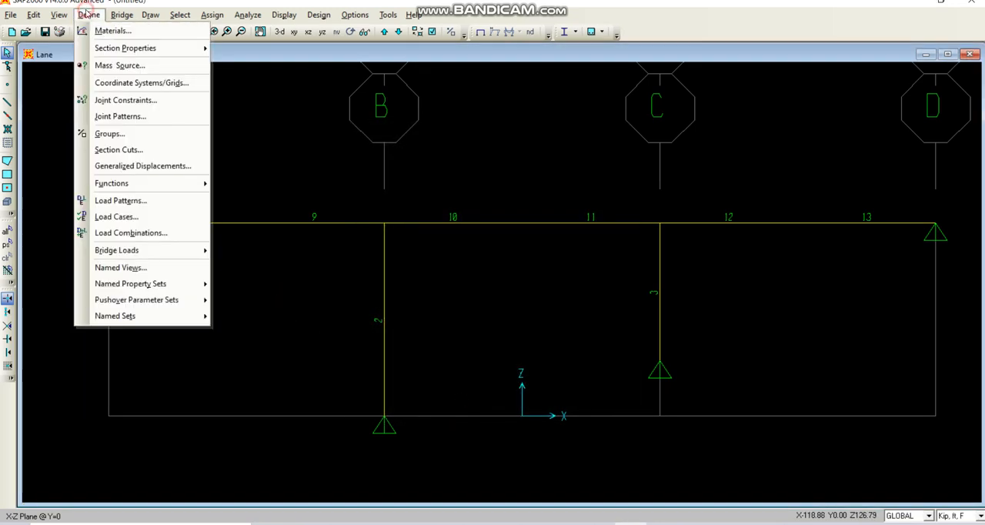
pyautogui.click(145, 218)
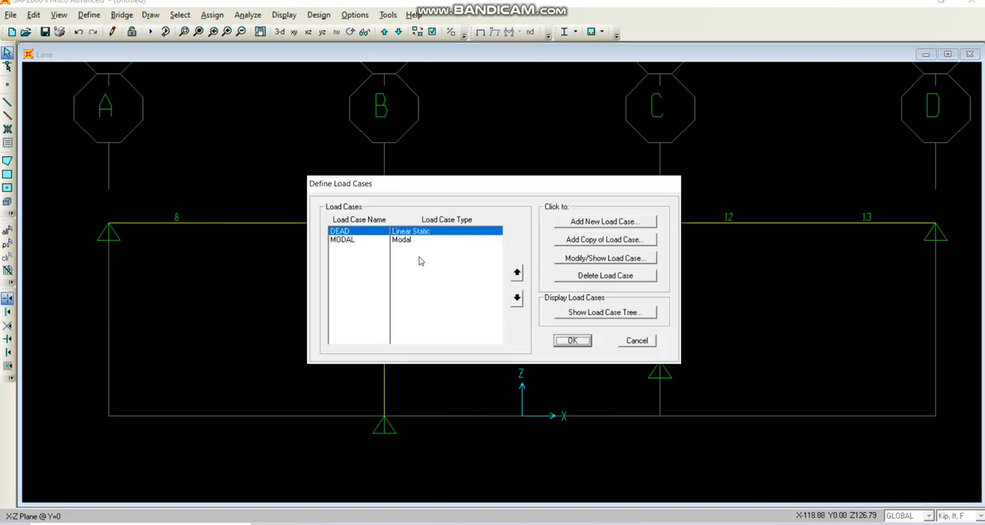
pyautogui.click(604, 222)
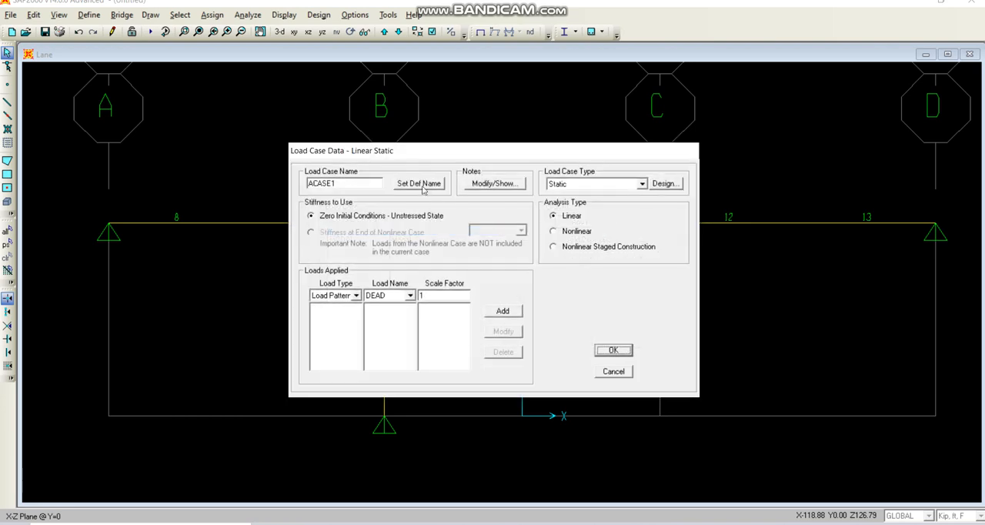
pyautogui.doubleClick(346, 182)
pyautogui.write('Move1')
pyautogui.click(642, 184)
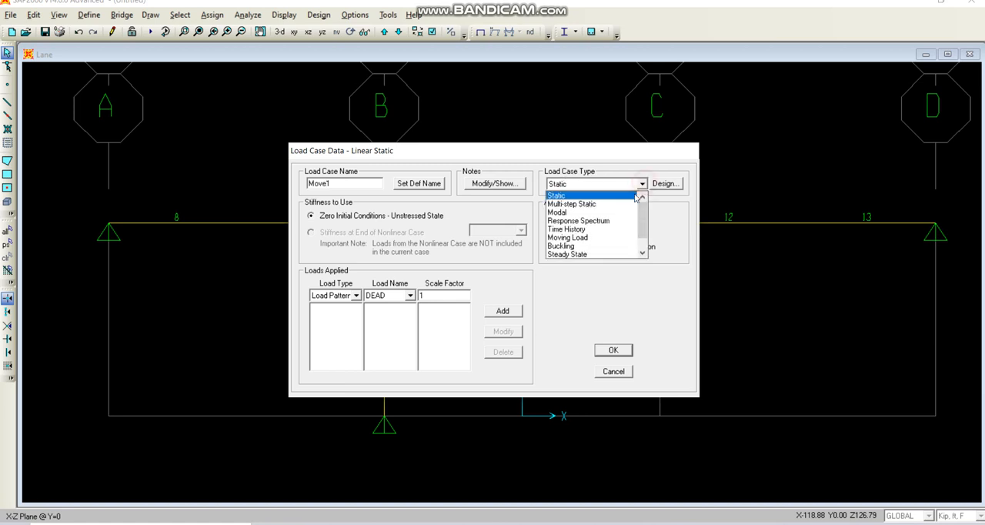
pyautogui.click(599, 234)
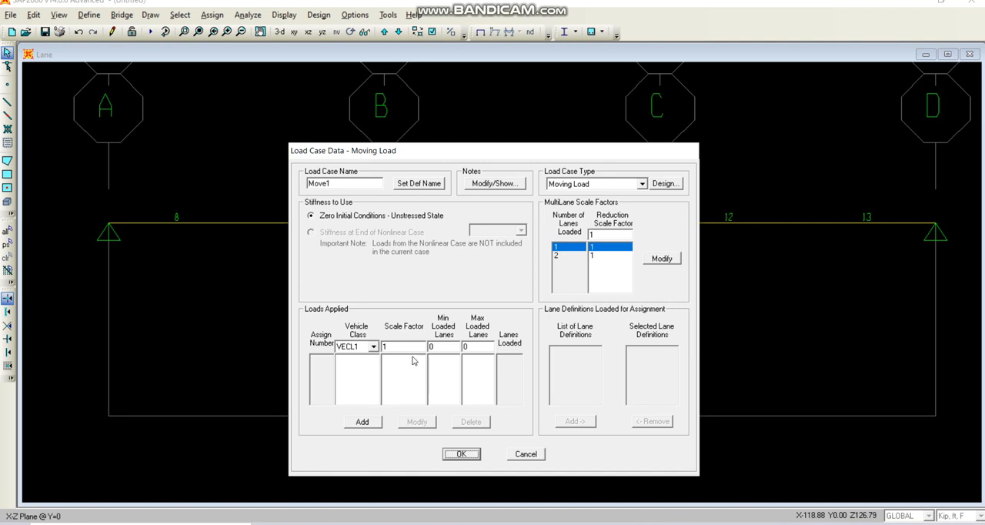
# Apply vehicle class VECL1 to load case Move1 with a scale factor of 1, and accept the load case definitions.
pyautogui.click(368, 422)
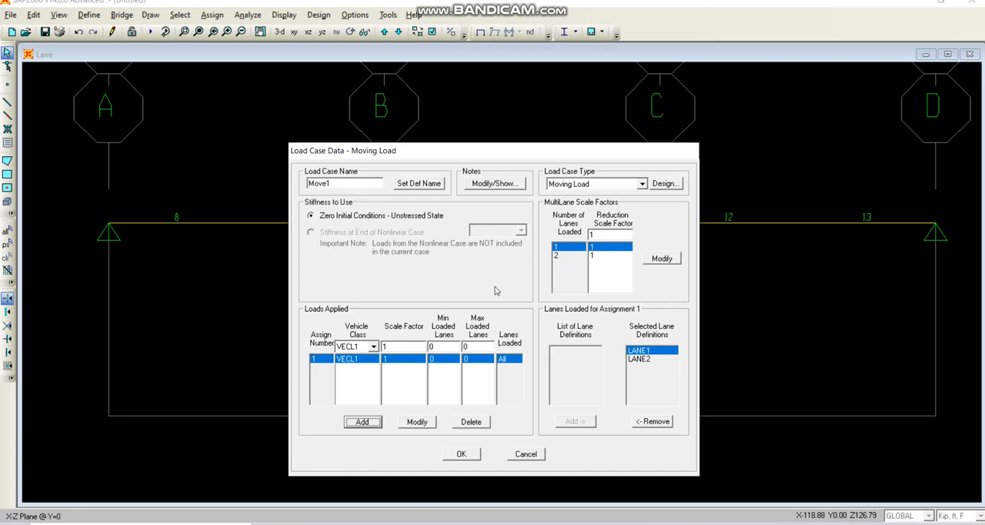
pyautogui.click(459, 455)
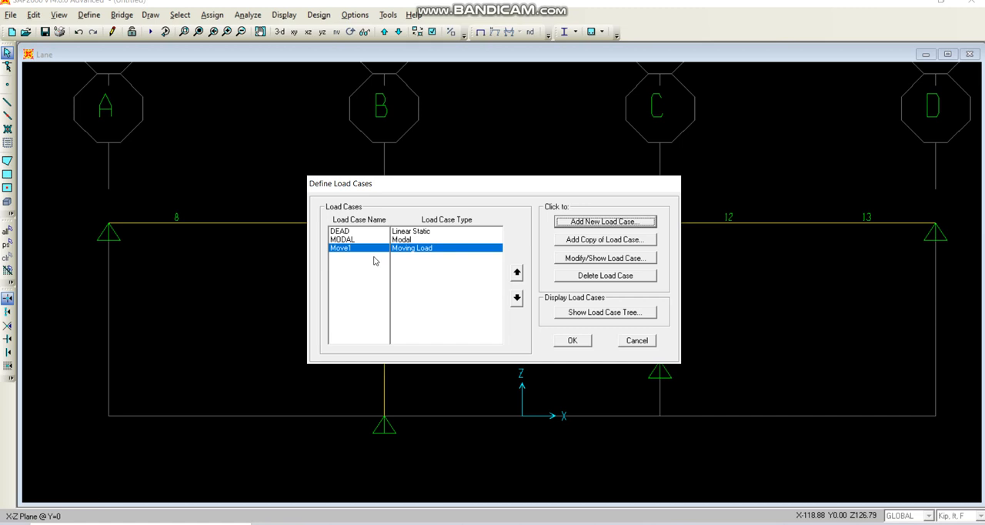
pyautogui.click(572, 341)
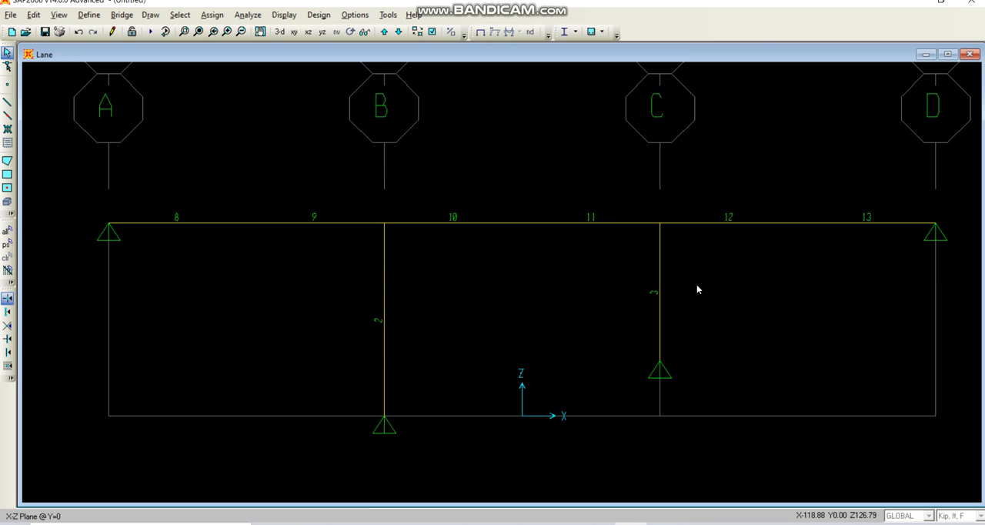
# Turn off the frame labels in the Lane view.
pyautogui.click(432, 32)
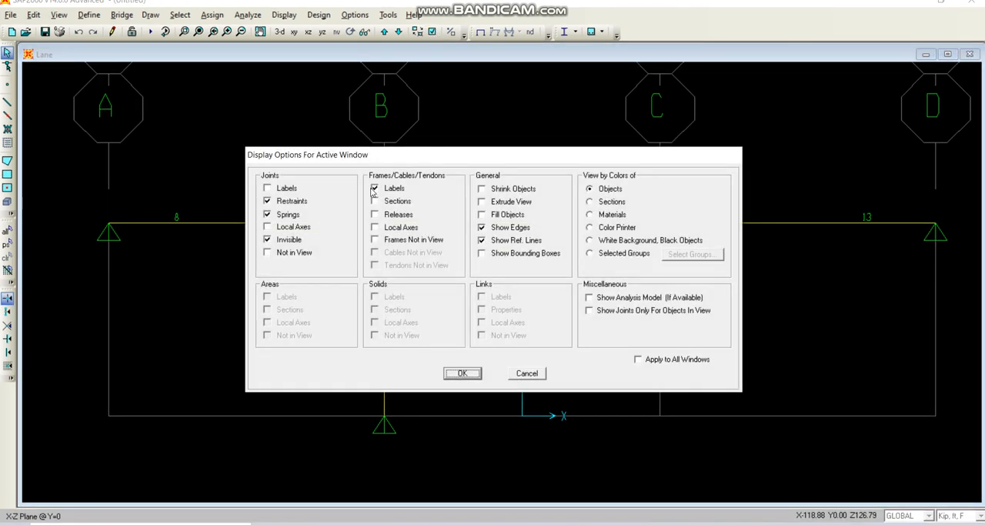
pyautogui.click(374, 190)
pyautogui.click(464, 374)
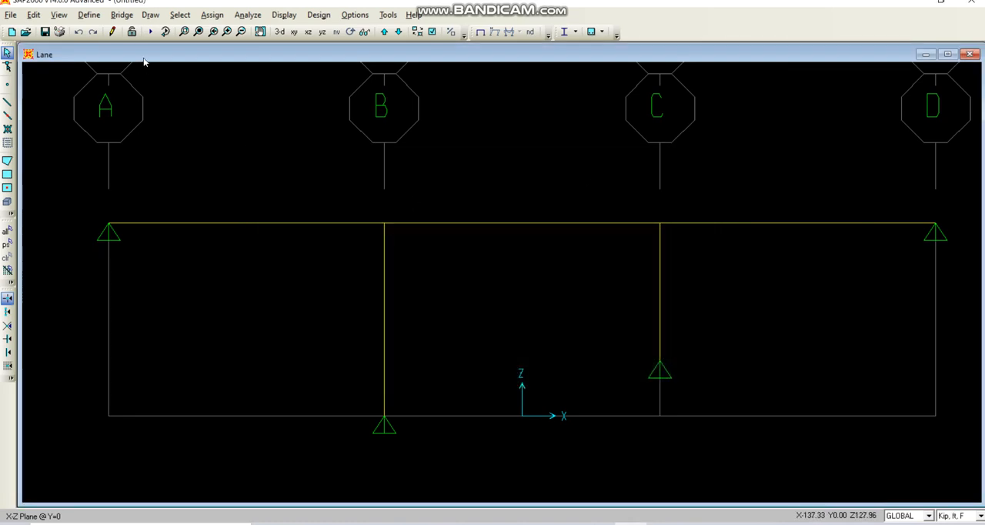
# Set the analysis options to the XZ Plane Frame degrees of freedom.
pyautogui.click(246, 15)
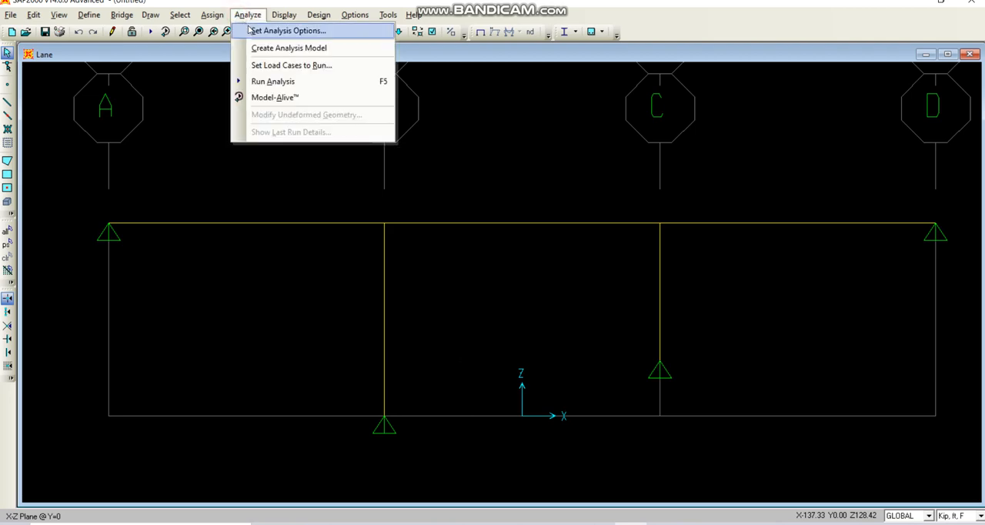
pyautogui.click(258, 30)
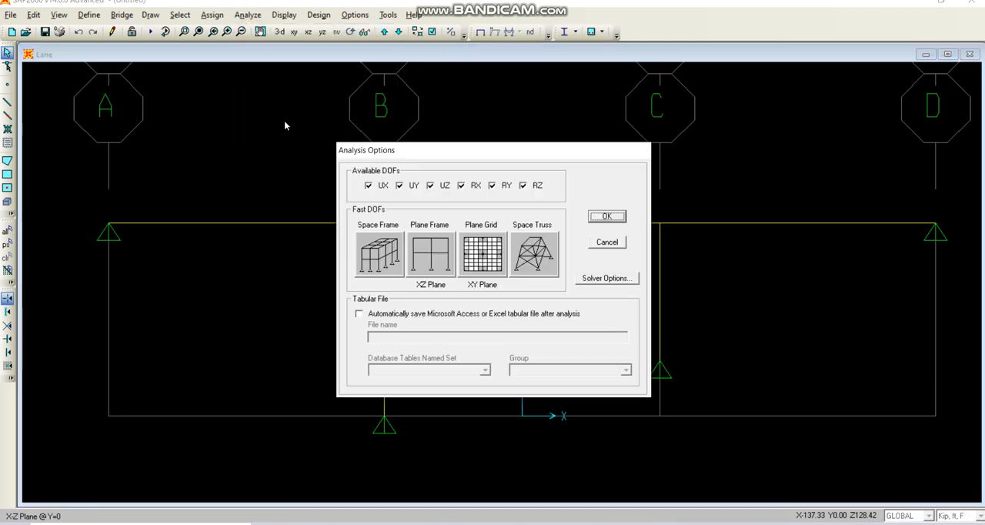
pyautogui.click(427, 253)
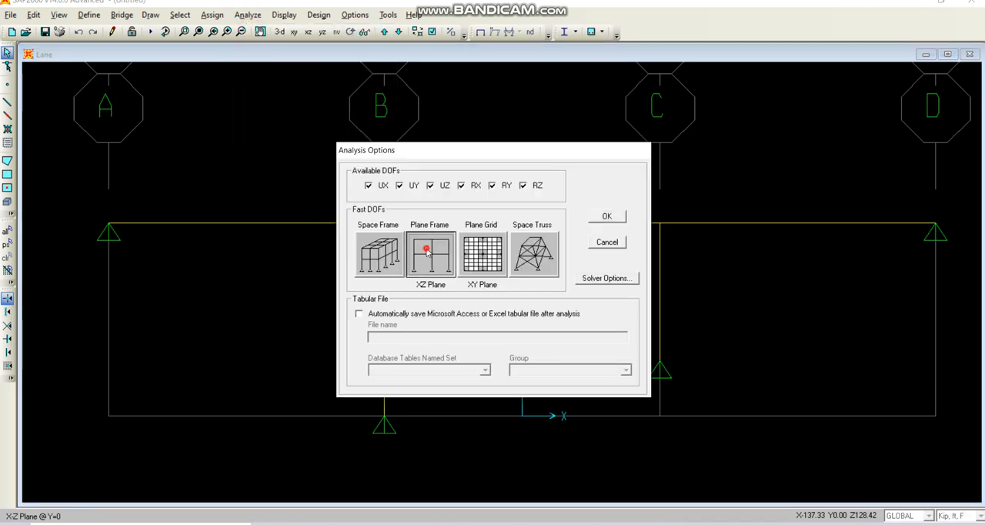
pyautogui.click(607, 216)
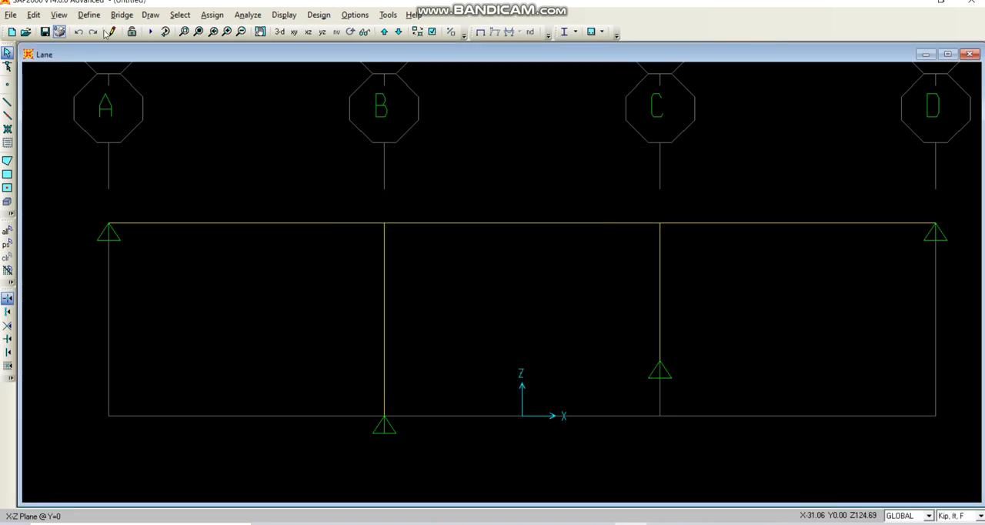
# Set the MODAL load case to Do Not Run and start the analysis of the DEAD and Move1 cases.
pyautogui.click(151, 32)
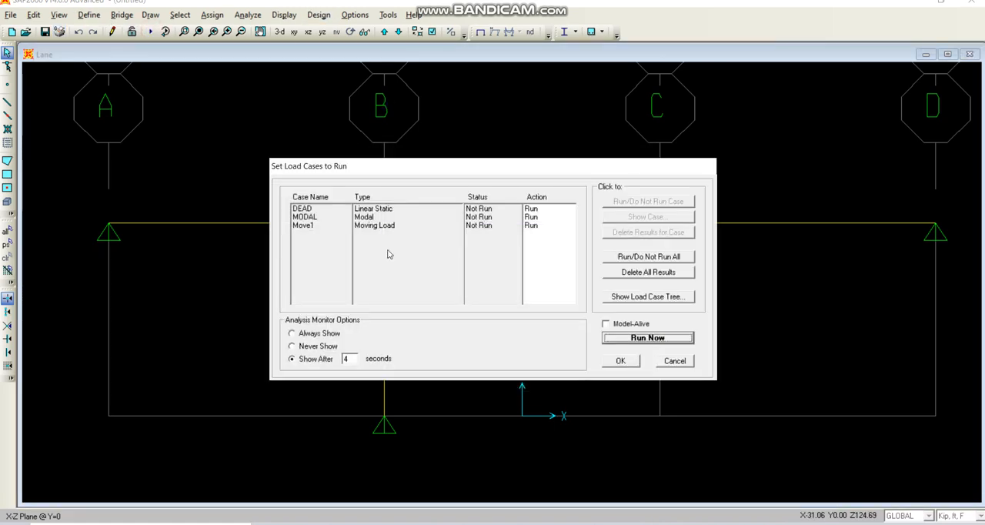
pyautogui.click(317, 217)
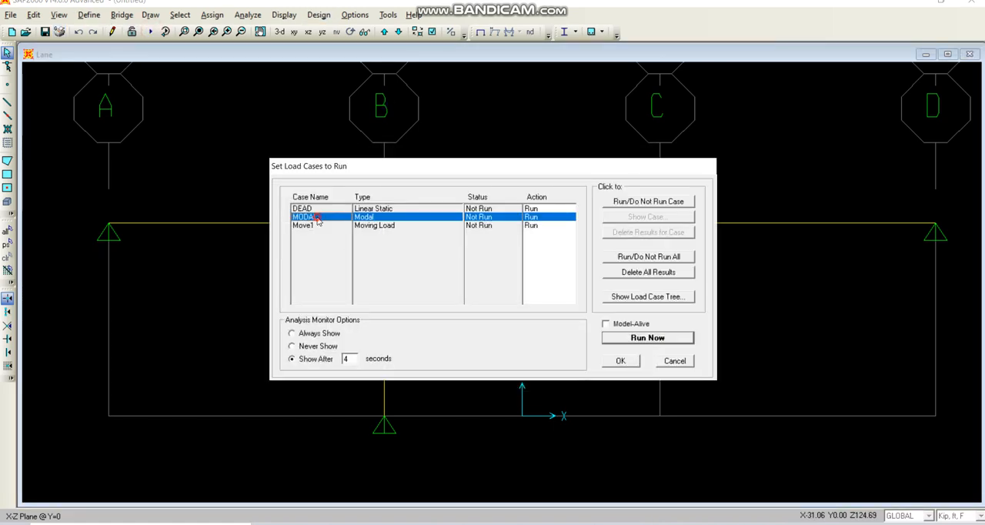
pyautogui.click(666, 202)
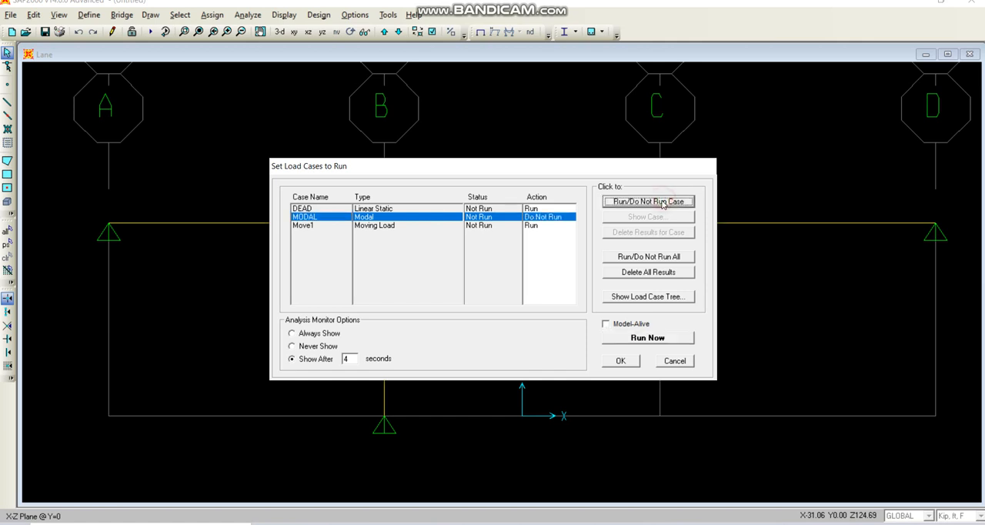
pyautogui.click(653, 339)
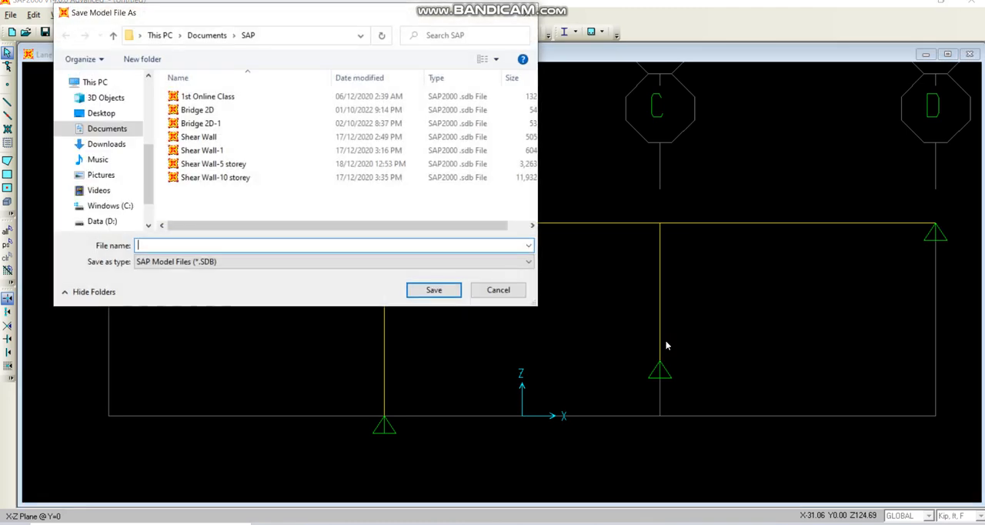
# Save the model as Bridge 2D-2 in the SAP folder and let the analysis run.
pyautogui.click(244, 113)
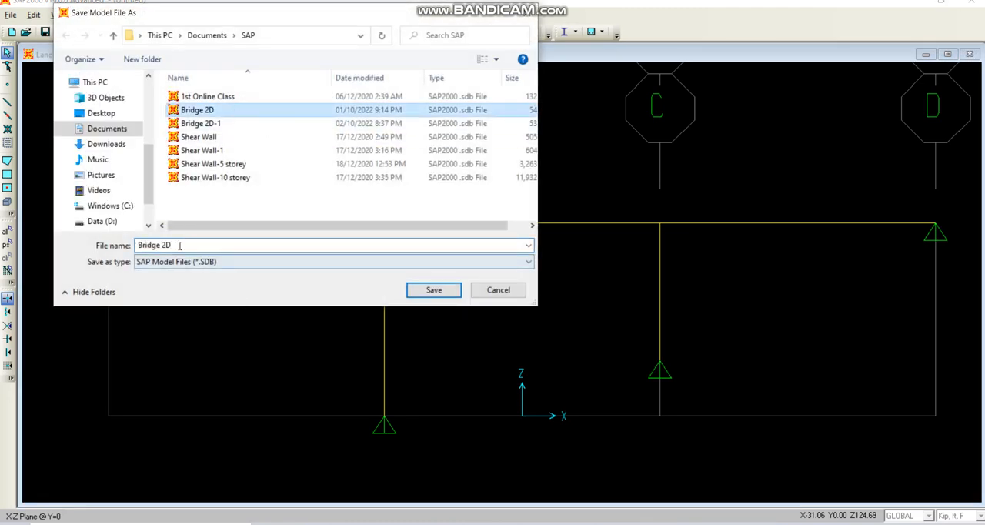
pyautogui.click(180, 245)
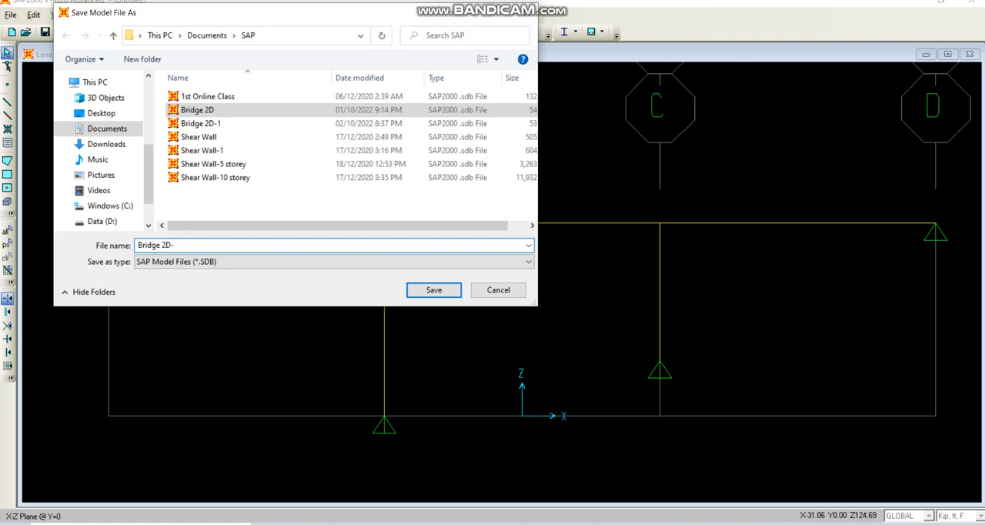
pyautogui.write('-2')
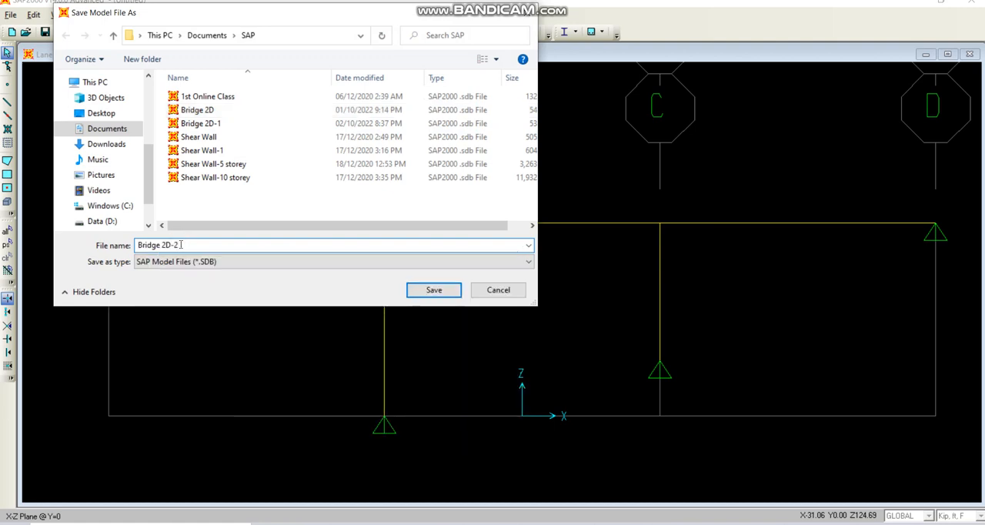
pyautogui.press('Return')
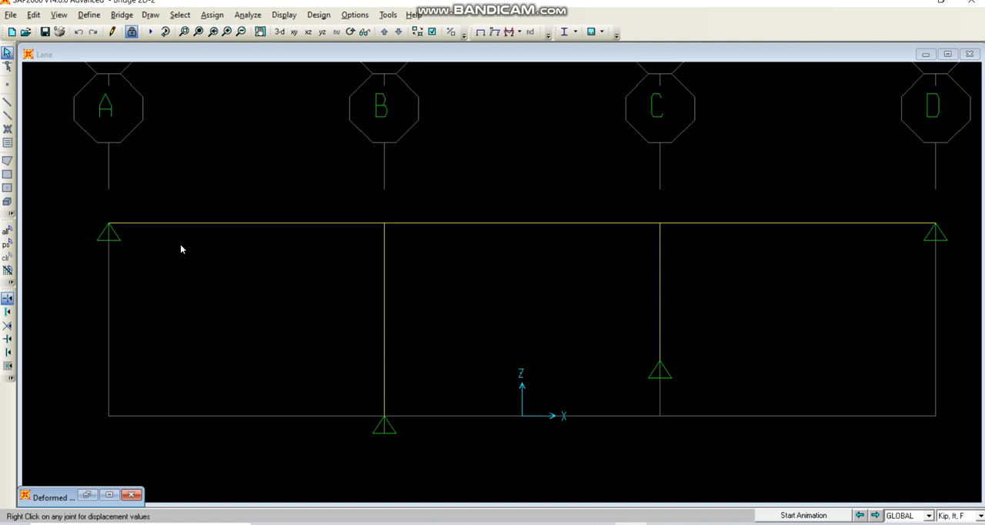
# Plot the Move1 influence line for the U3 displacement of joint 10 along the LANE1 center line in the Lane view.
pyautogui.click(326, 60)
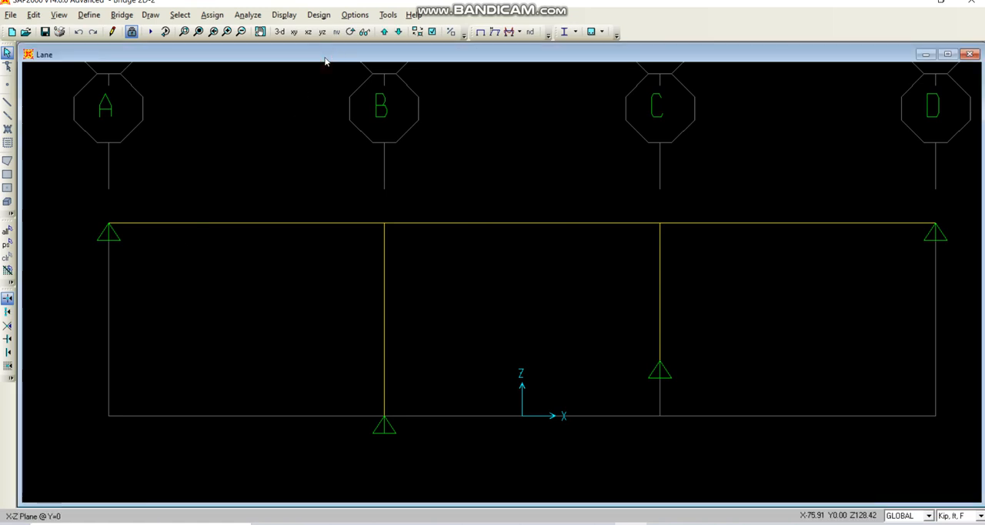
pyautogui.click(283, 15)
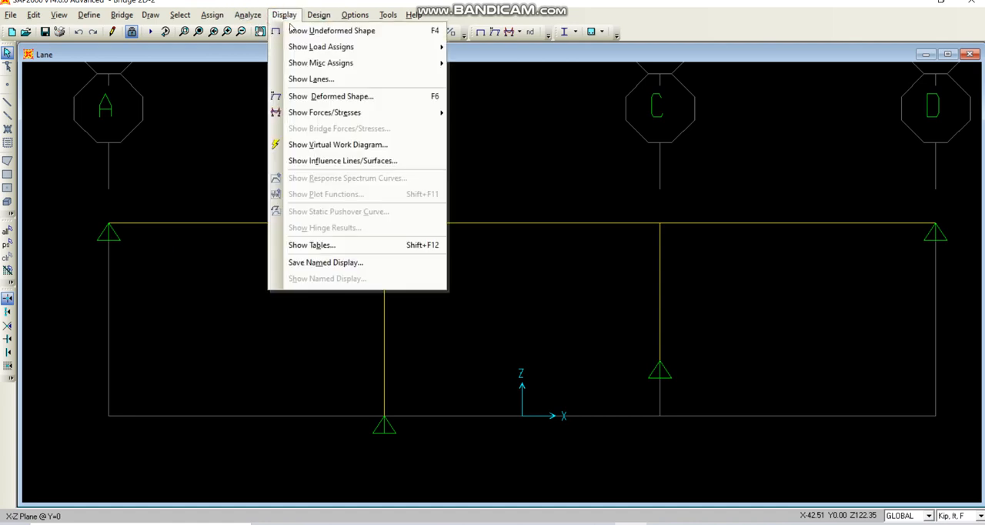
pyautogui.click(346, 163)
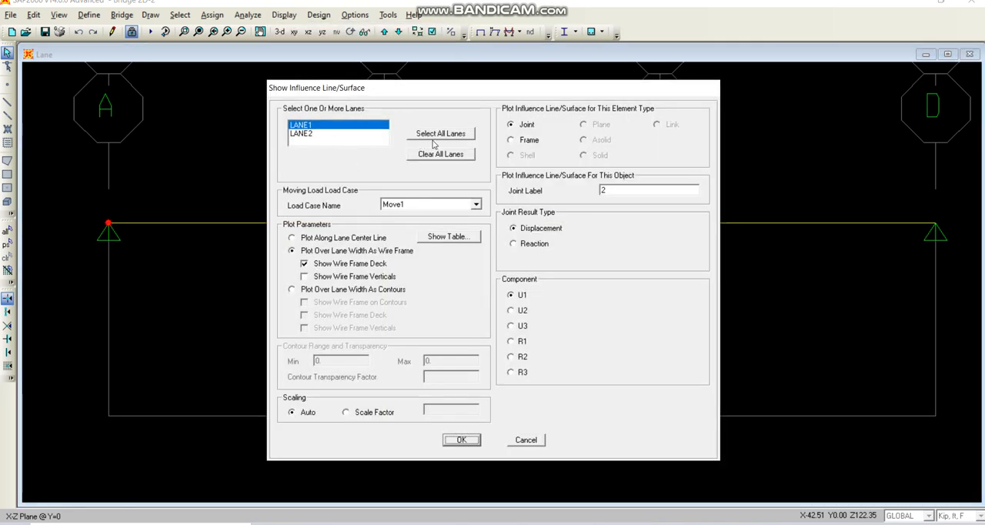
pyautogui.click(292, 238)
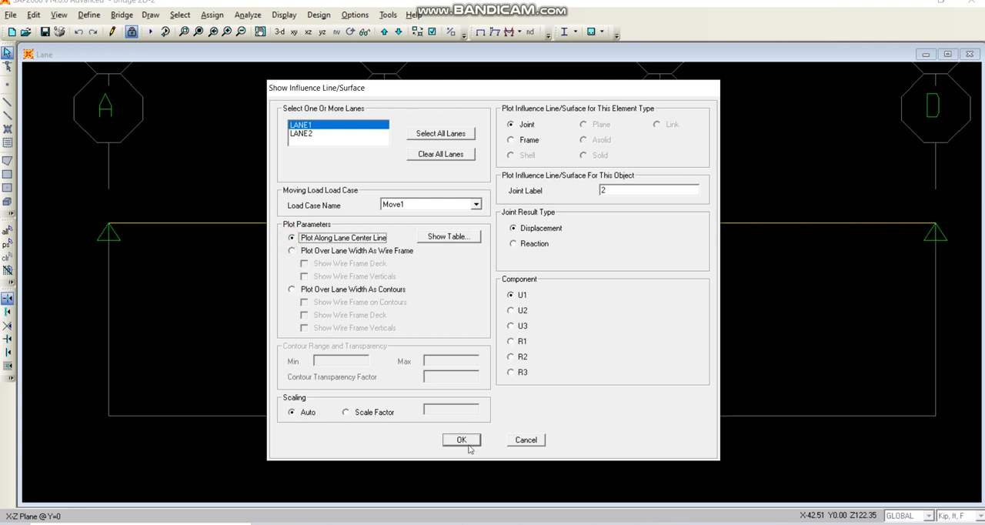
pyautogui.doubleClick(648, 187)
pyautogui.write('10')
pyautogui.click(511, 327)
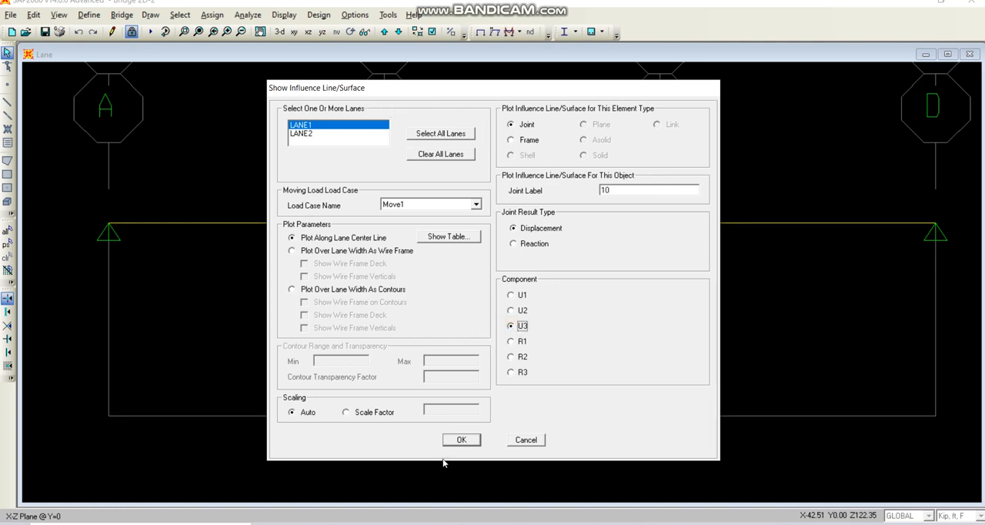
pyautogui.click(463, 440)
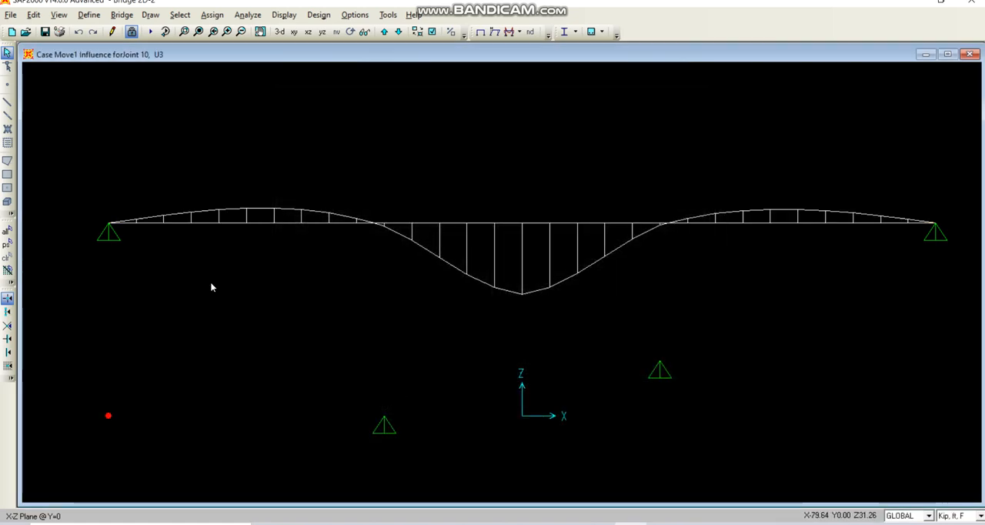